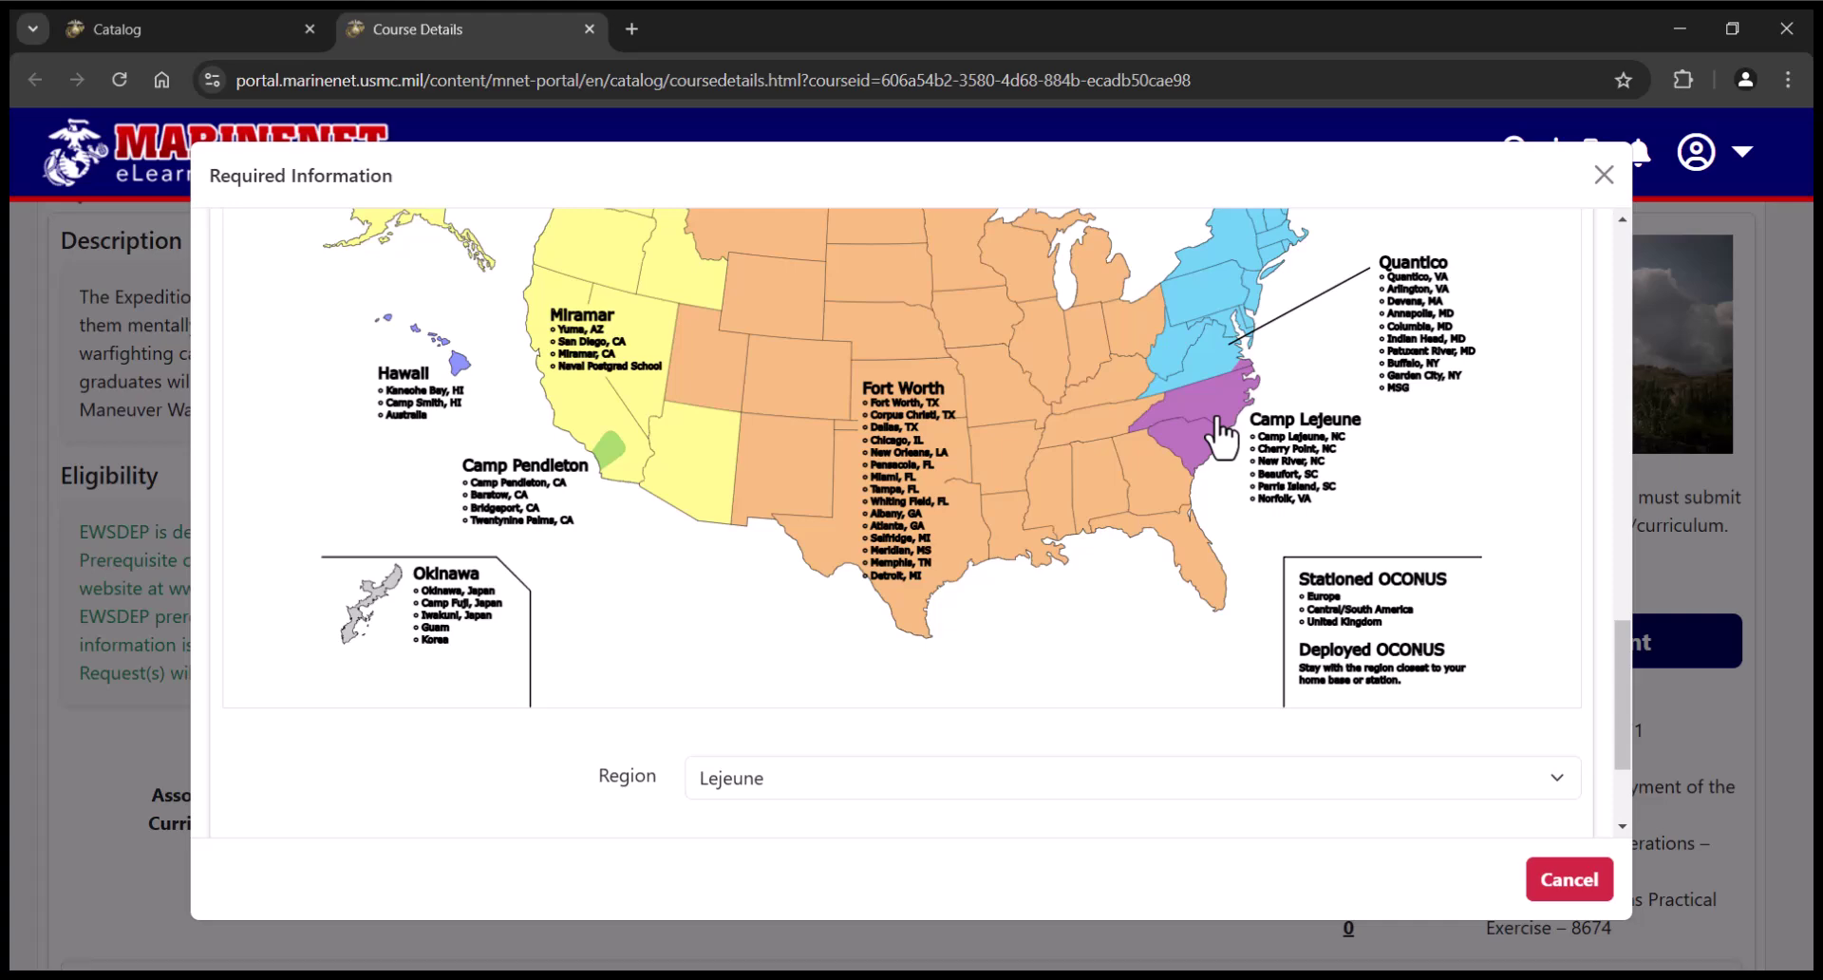
Choose Quantico as the region in the required enrollment information.
click(1343, 778)
key(q)
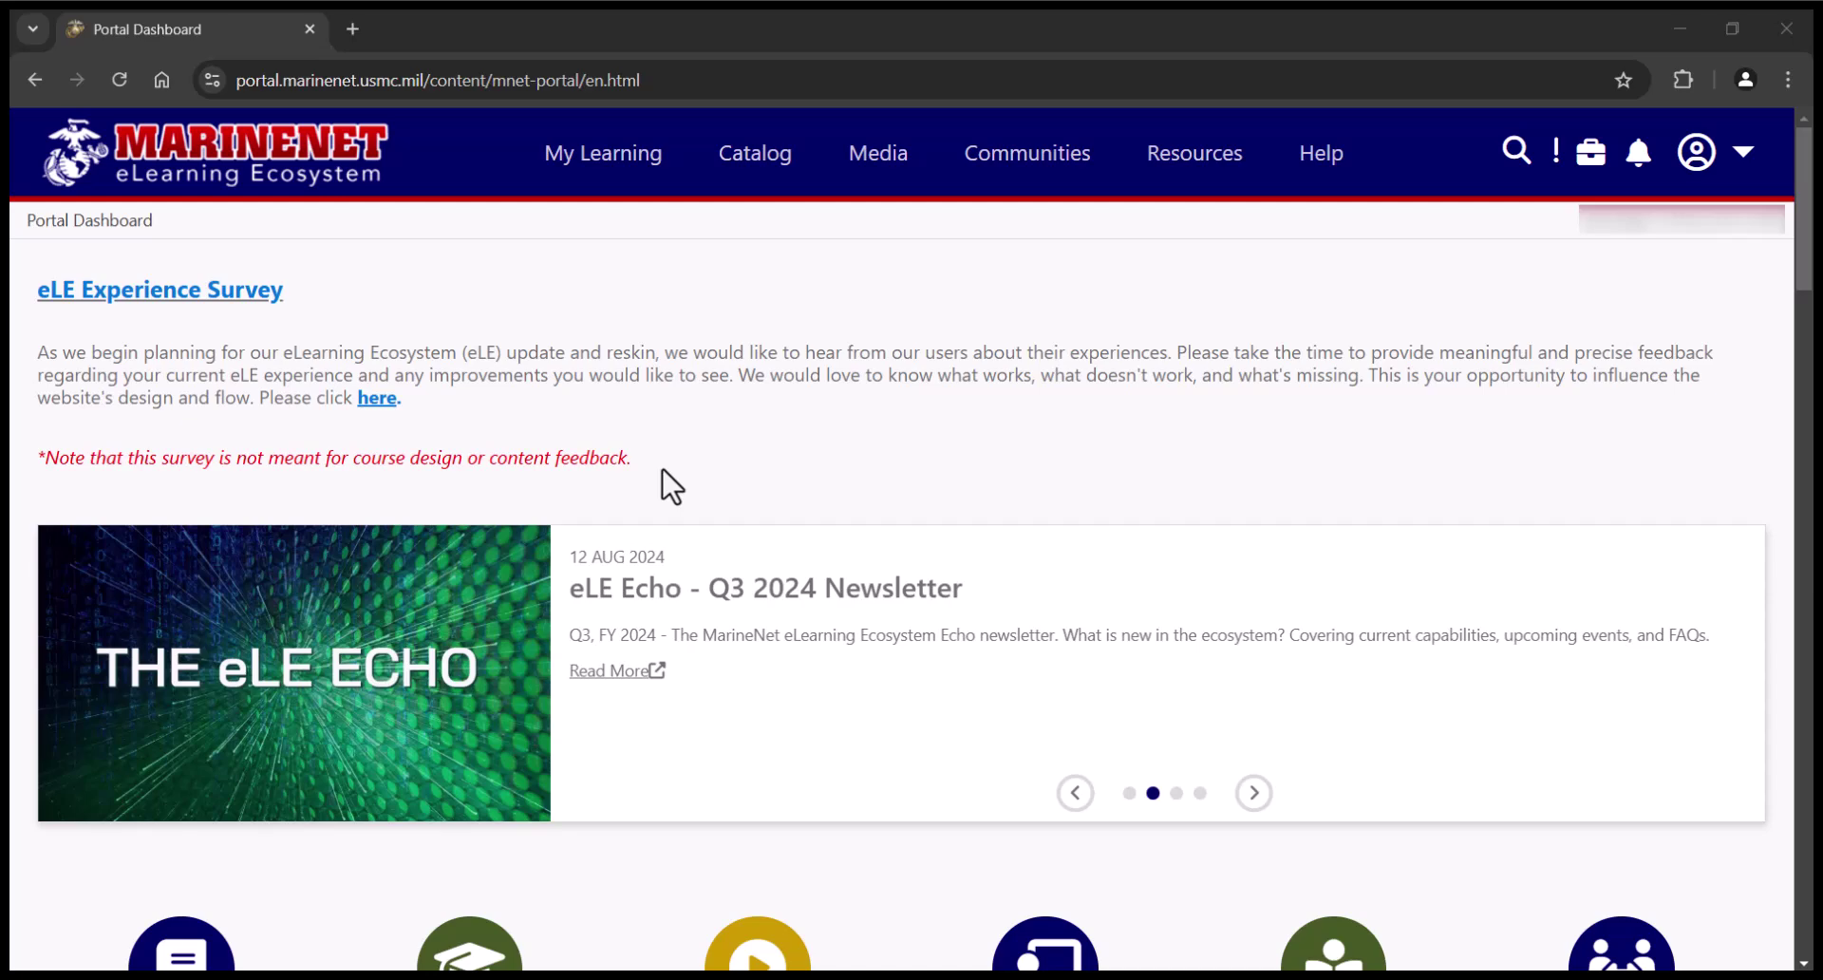
Open the course catalog and search for the EWSDEP seminar curriculum code 8670AZSEM0.
click(747, 159)
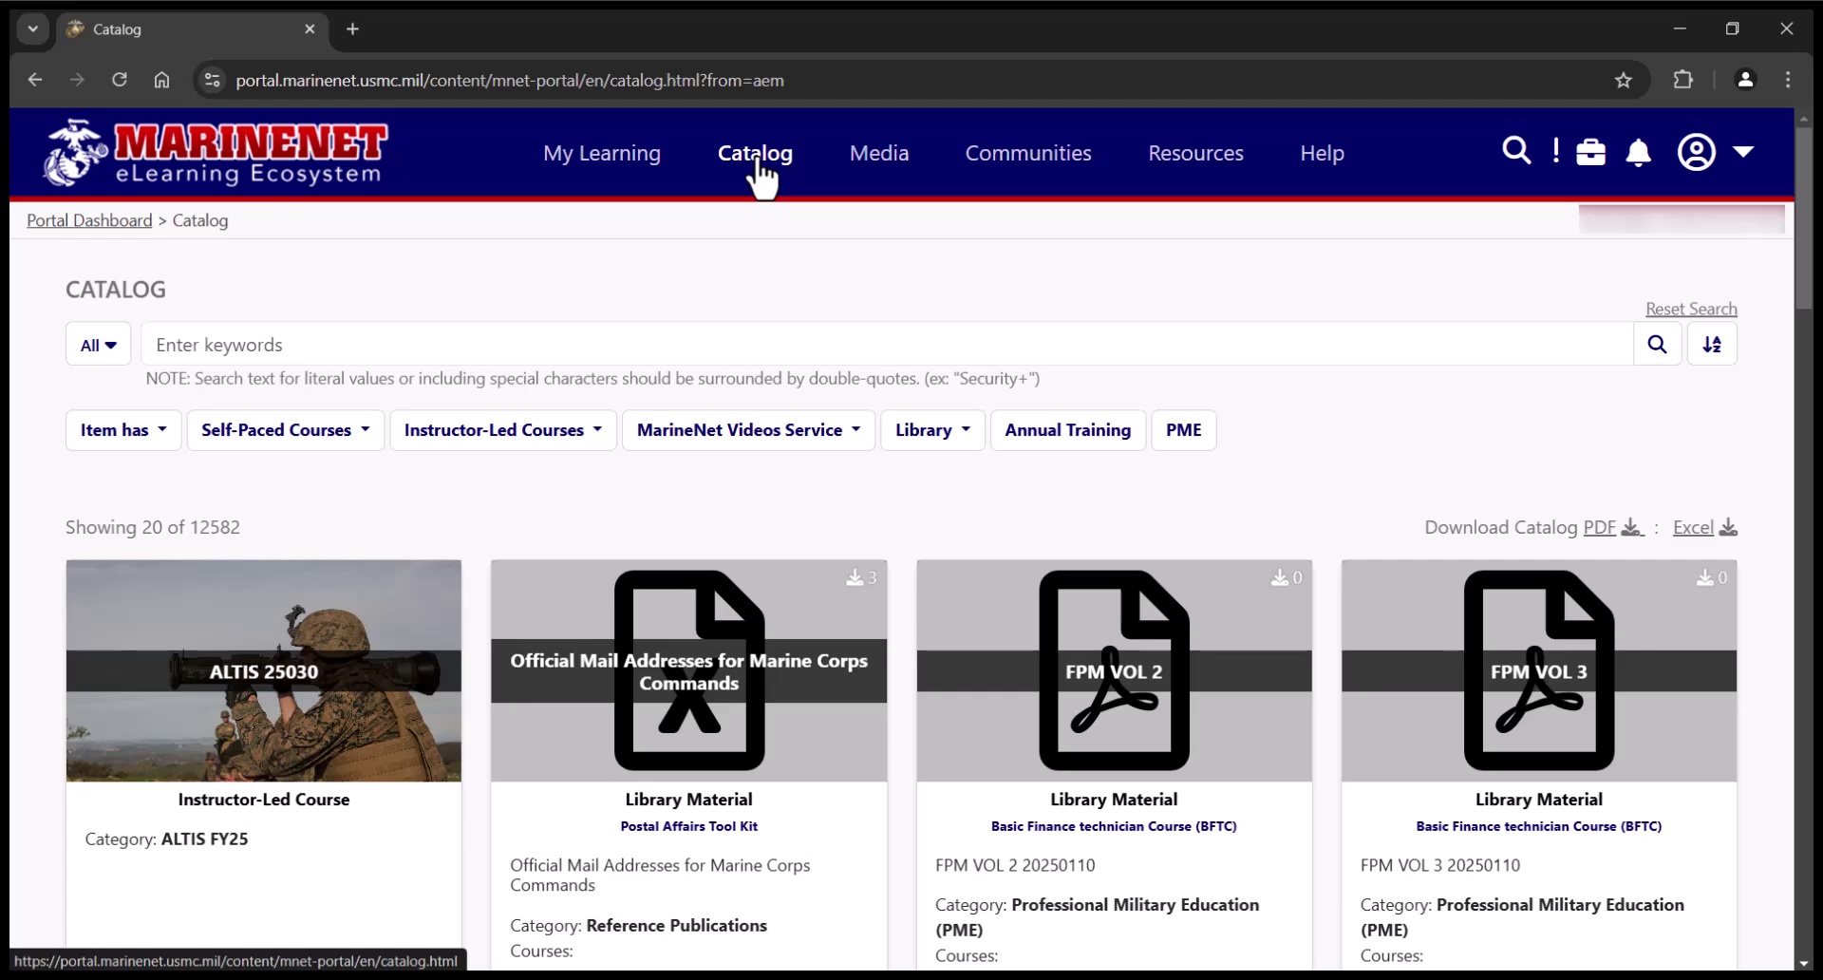
click(728, 353)
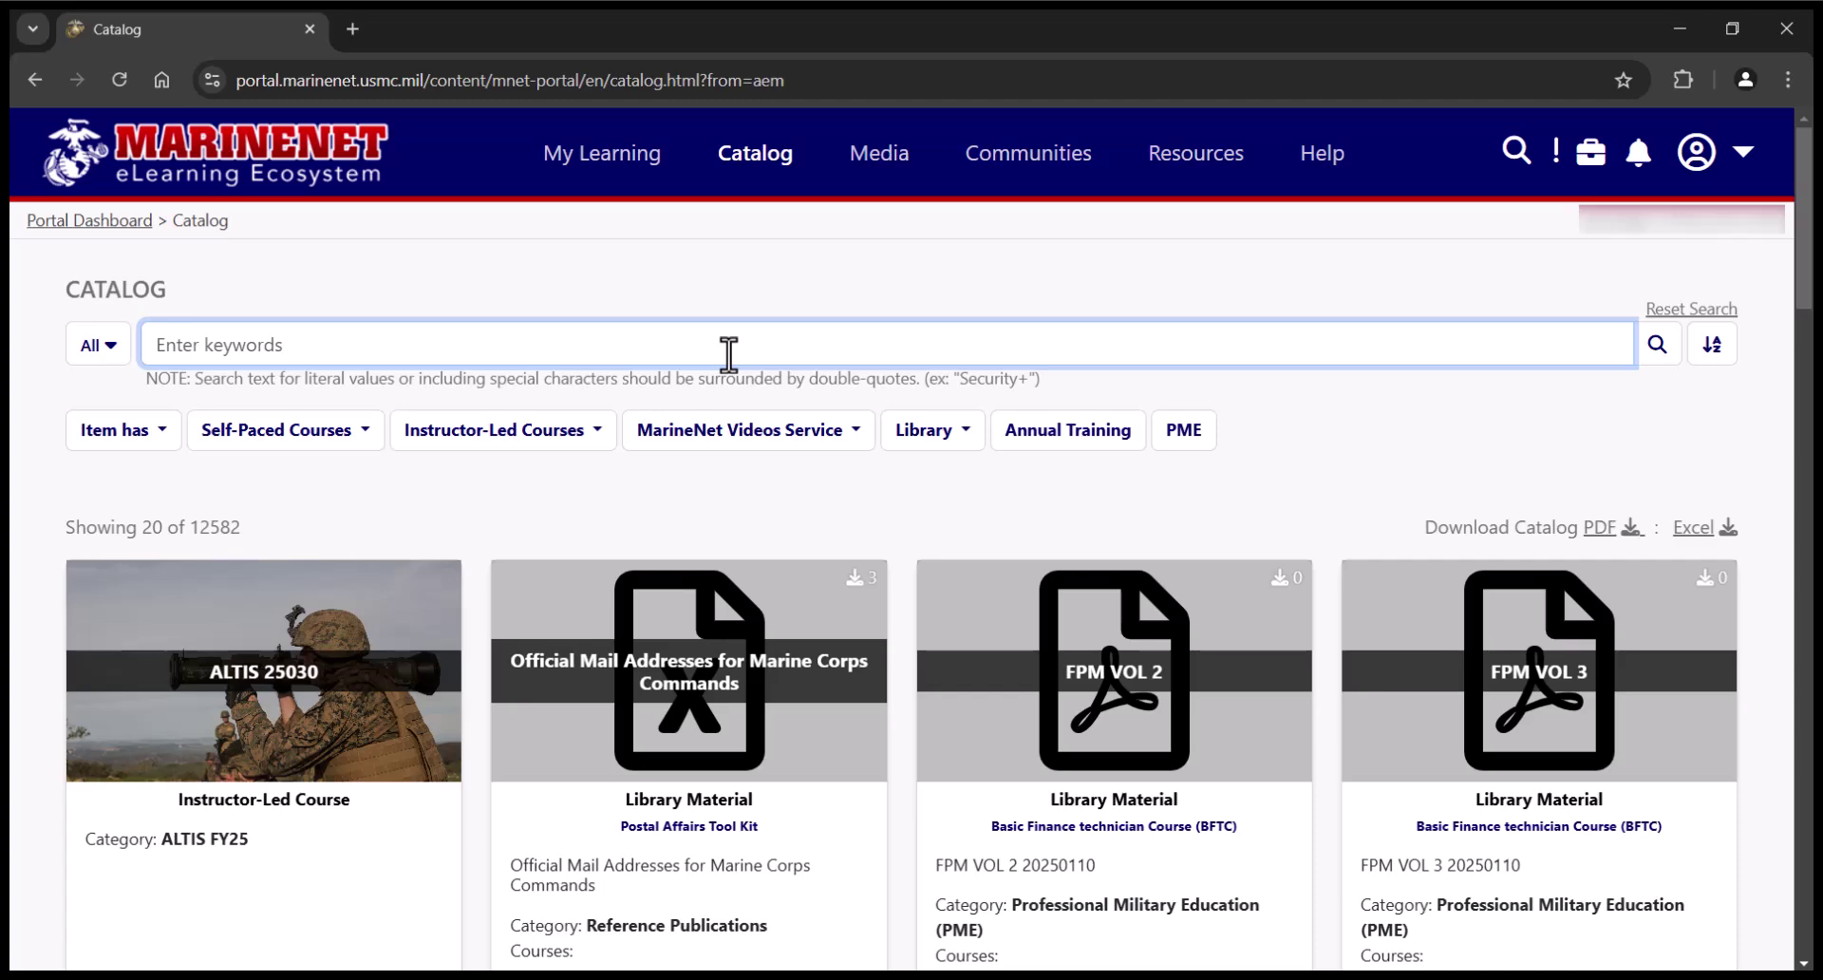
text(8670)
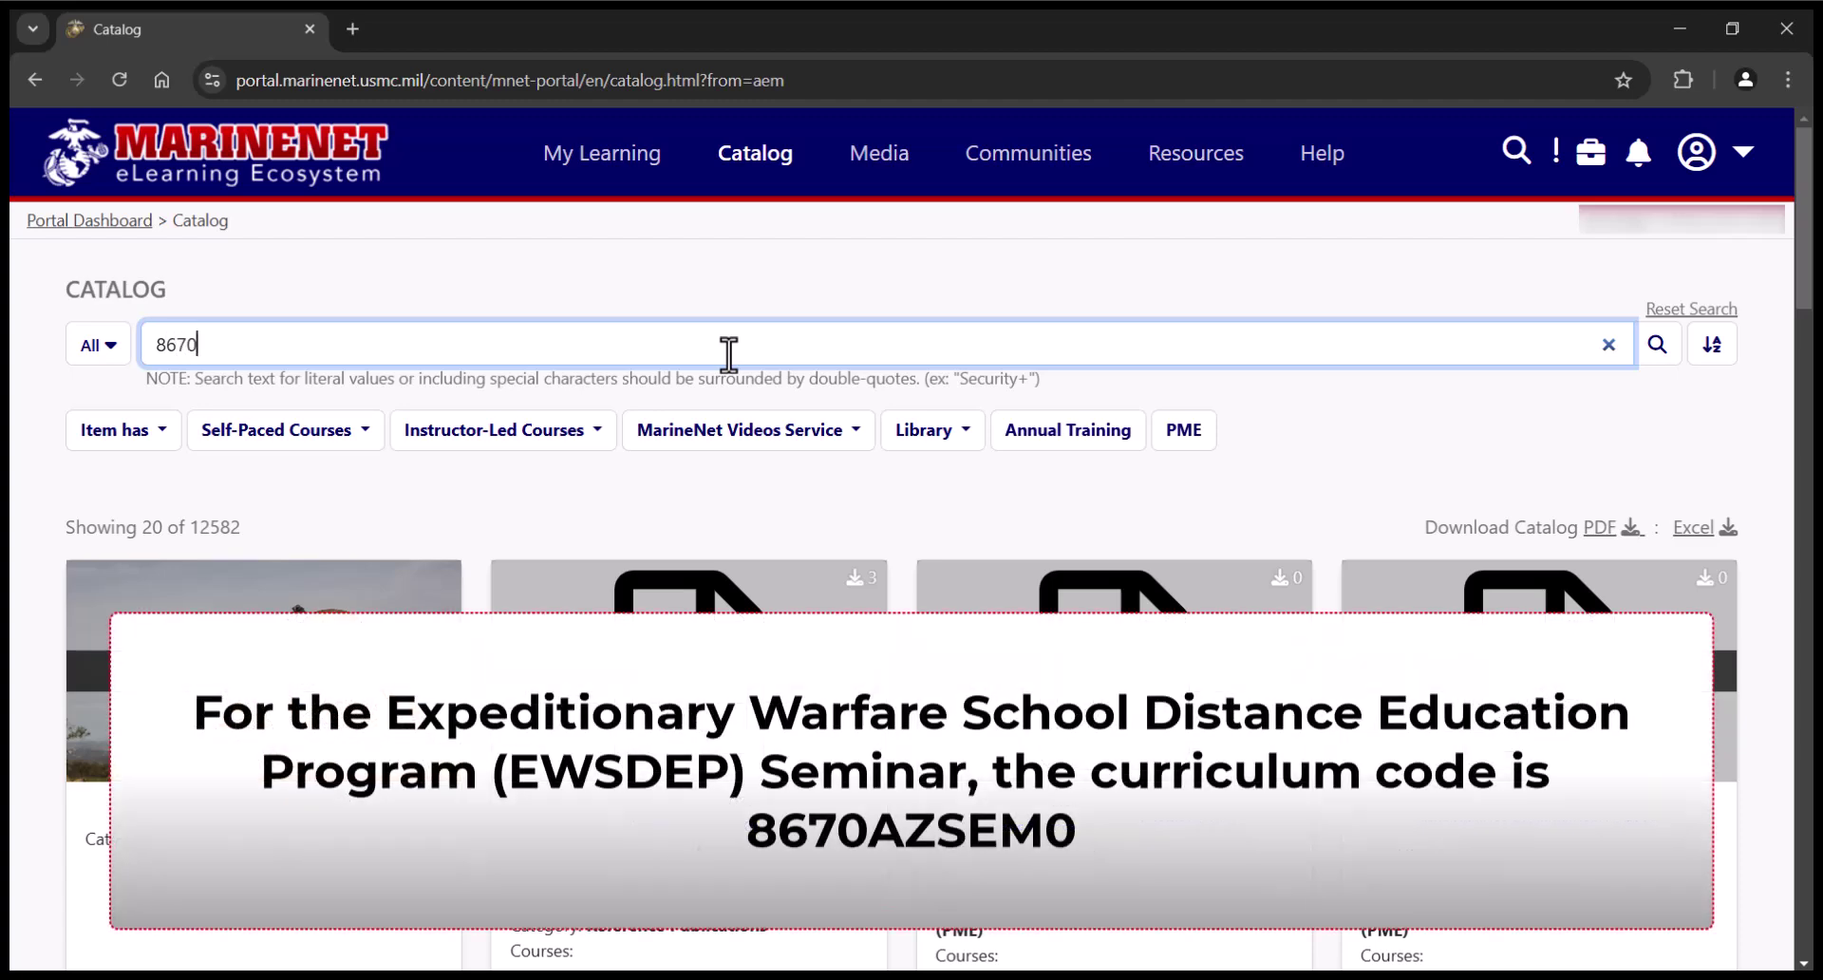
text(AZSEM0)
click(1656, 345)
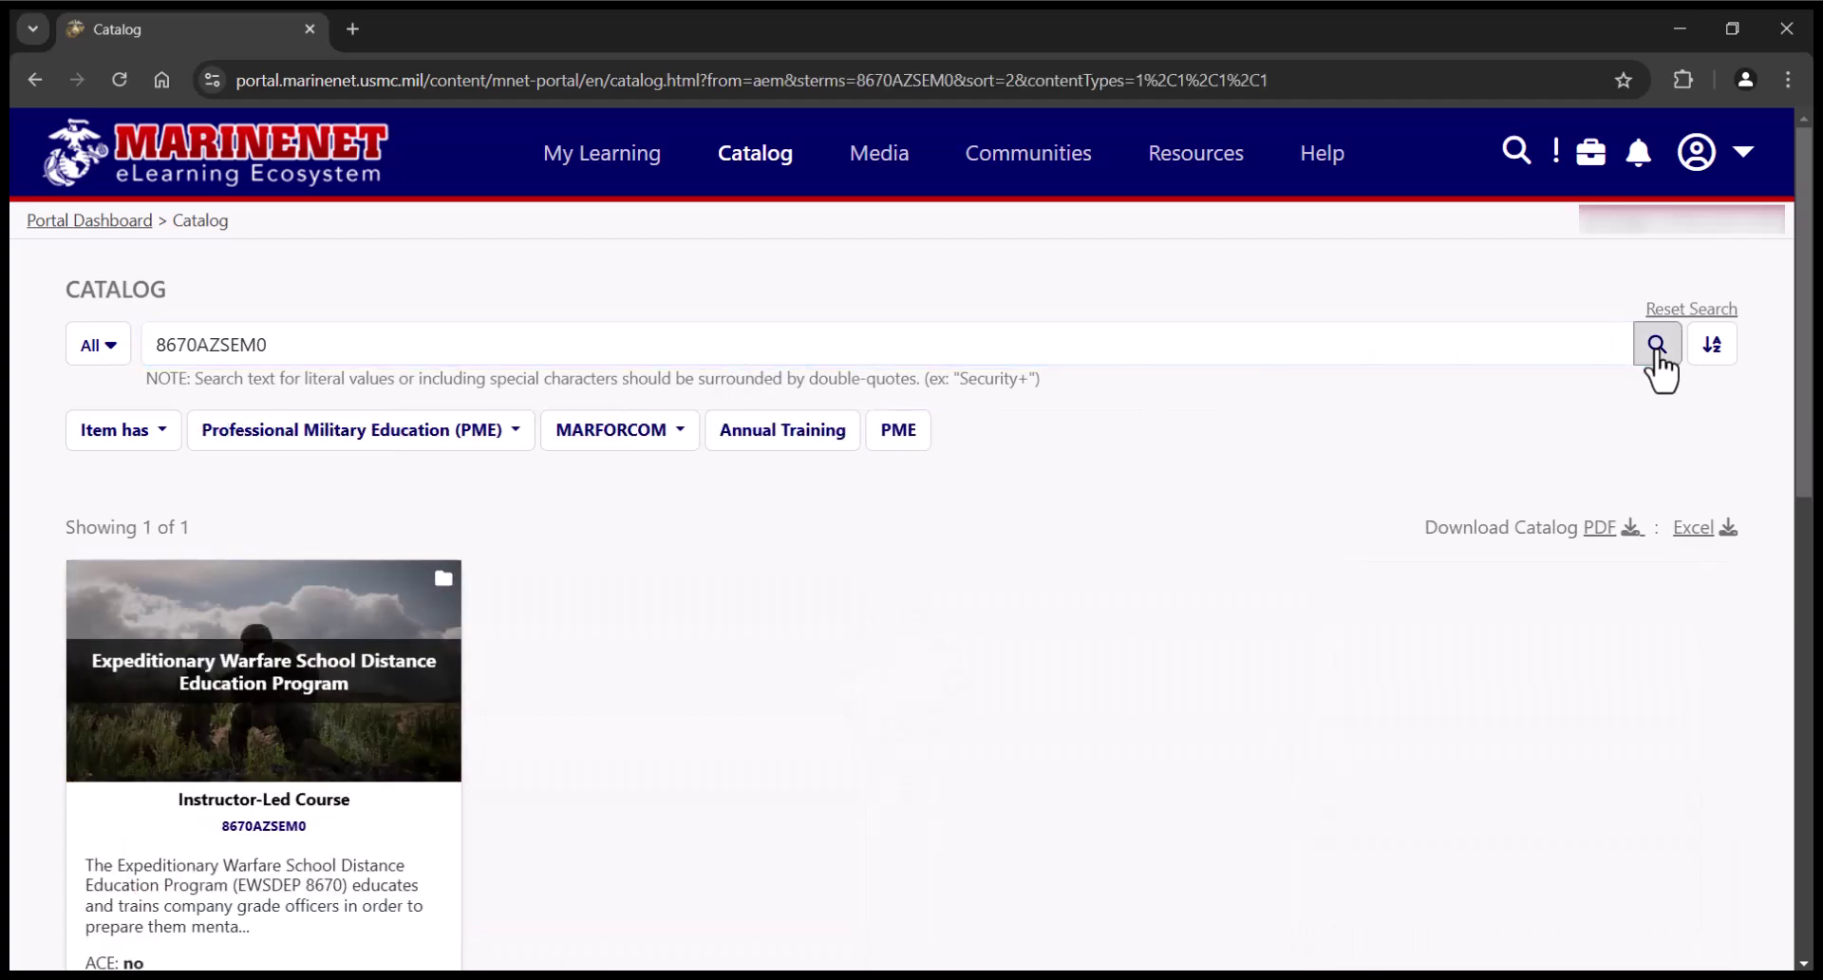
Replace the catalog search term with the CSCDEP seminar curriculum code 8900ZZ0000 and run the search.
drag(1802, 396, 1801, 491)
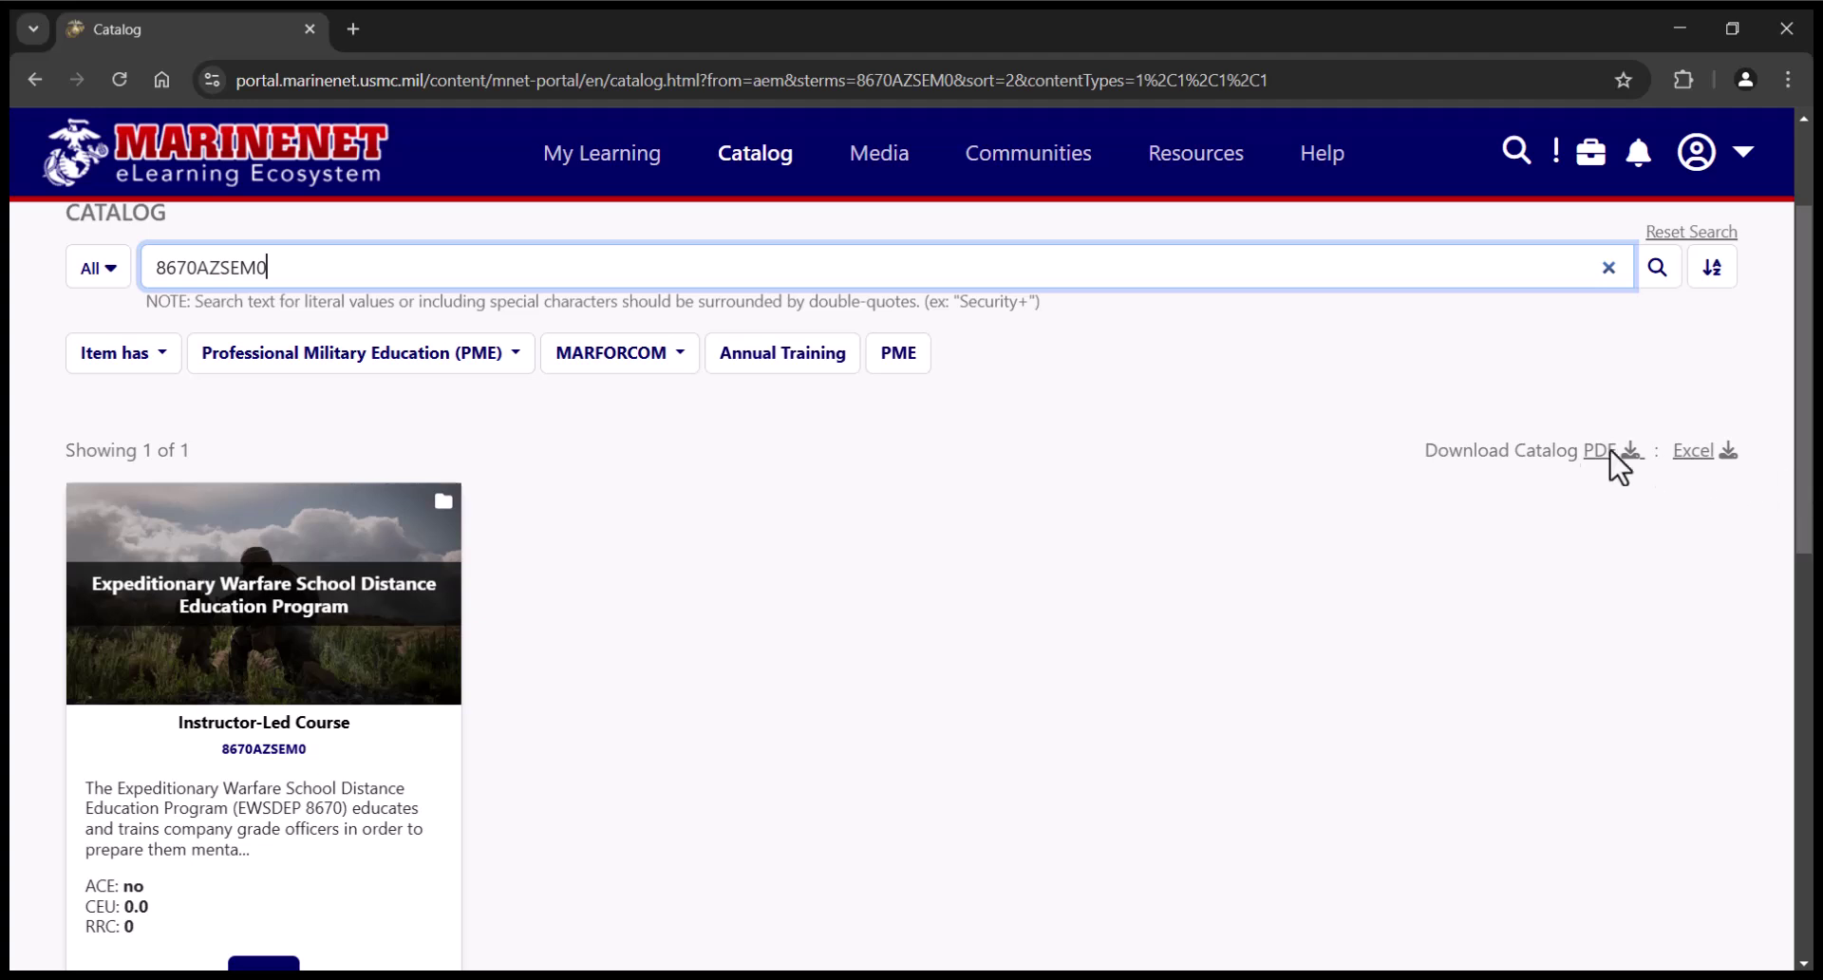
drag(310, 278, 151, 285)
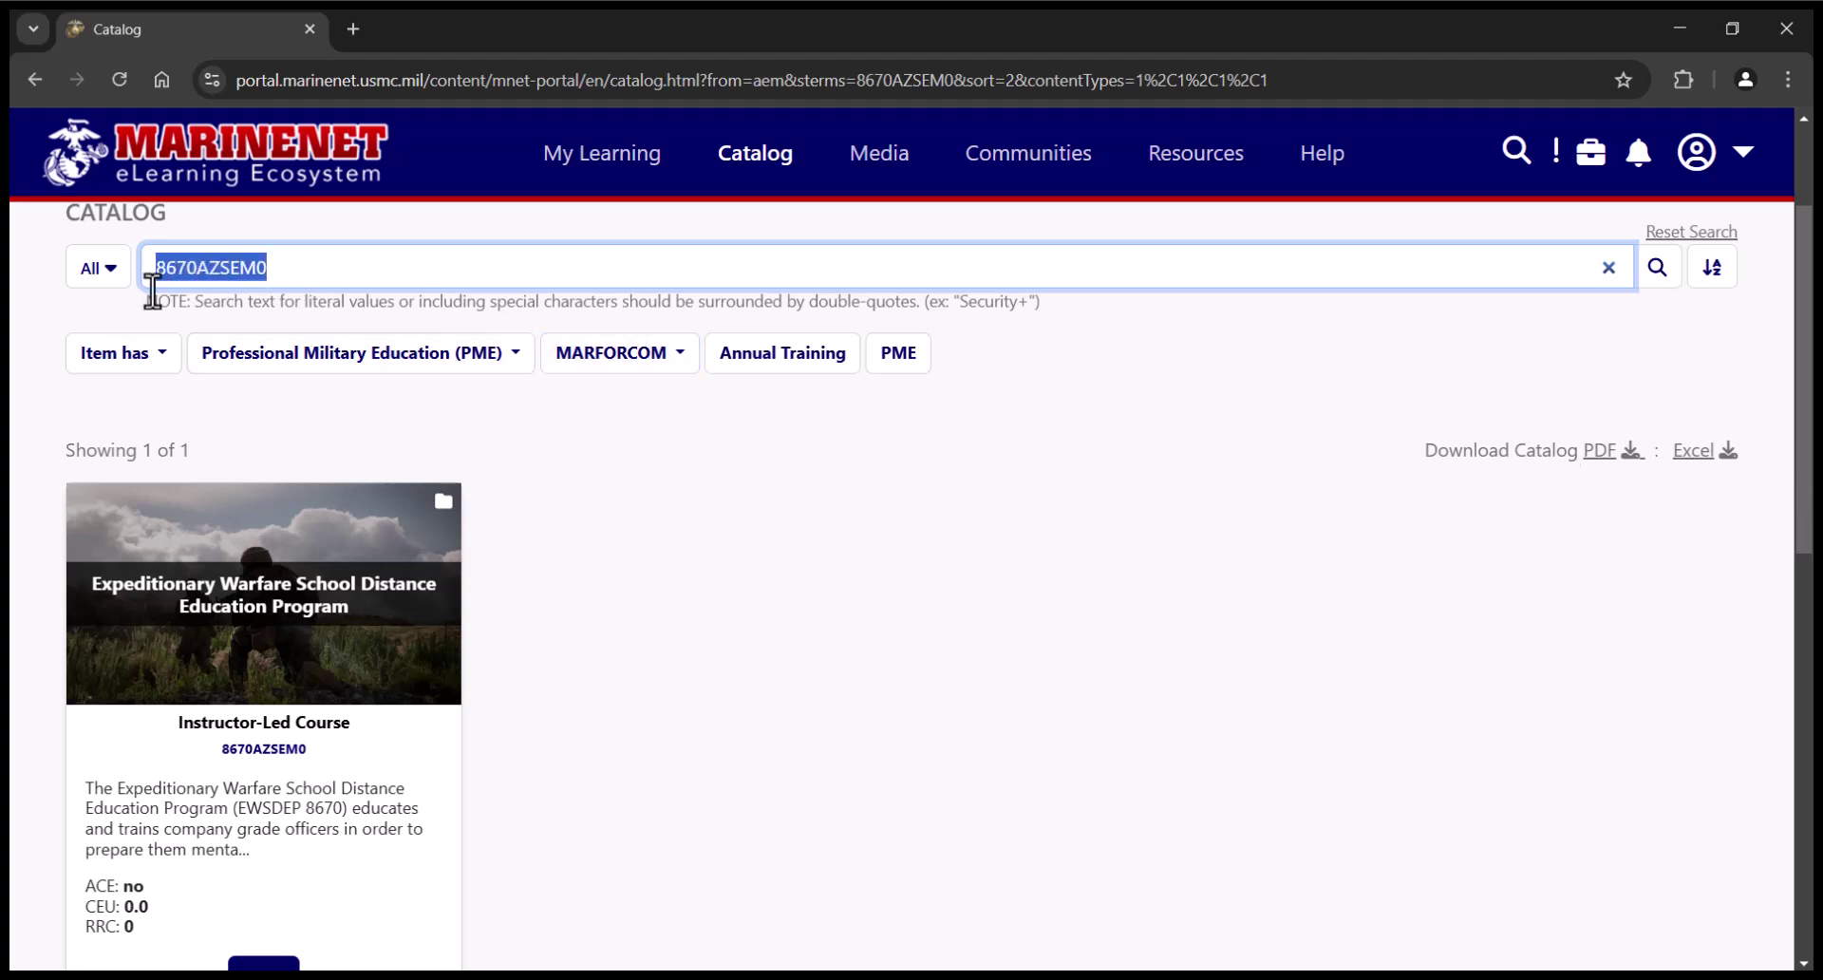
key(BackSpace)
text(8)
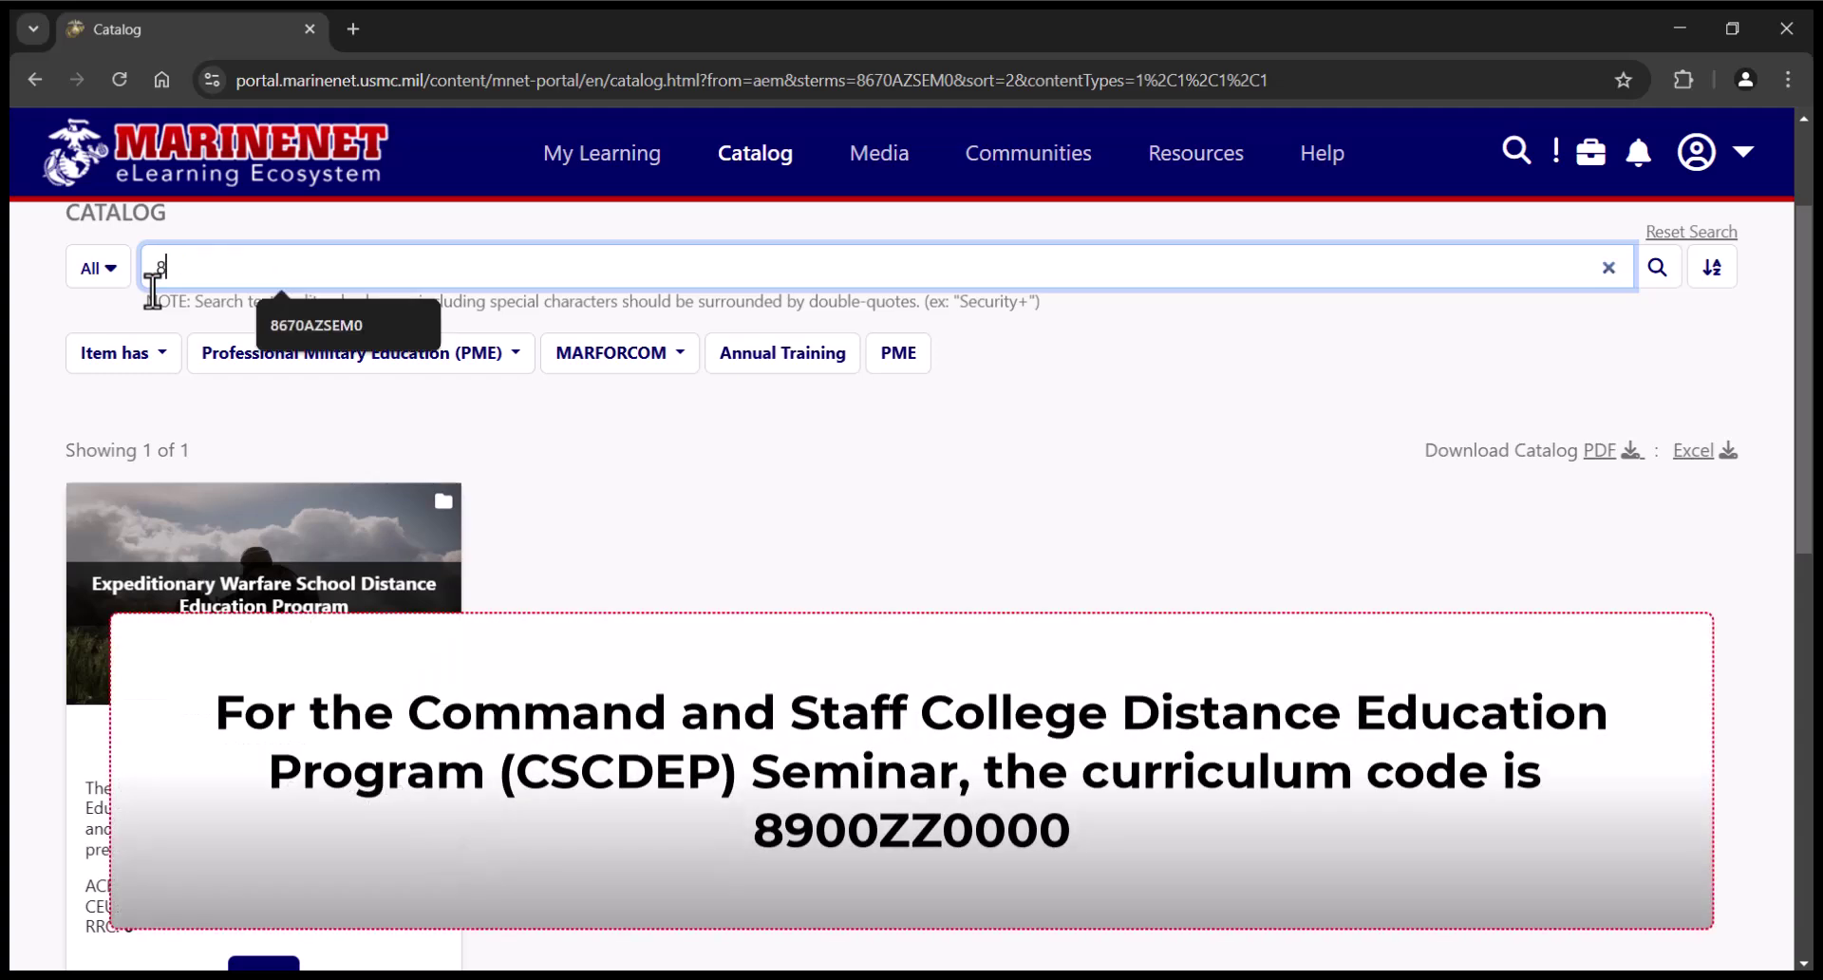
text(900)
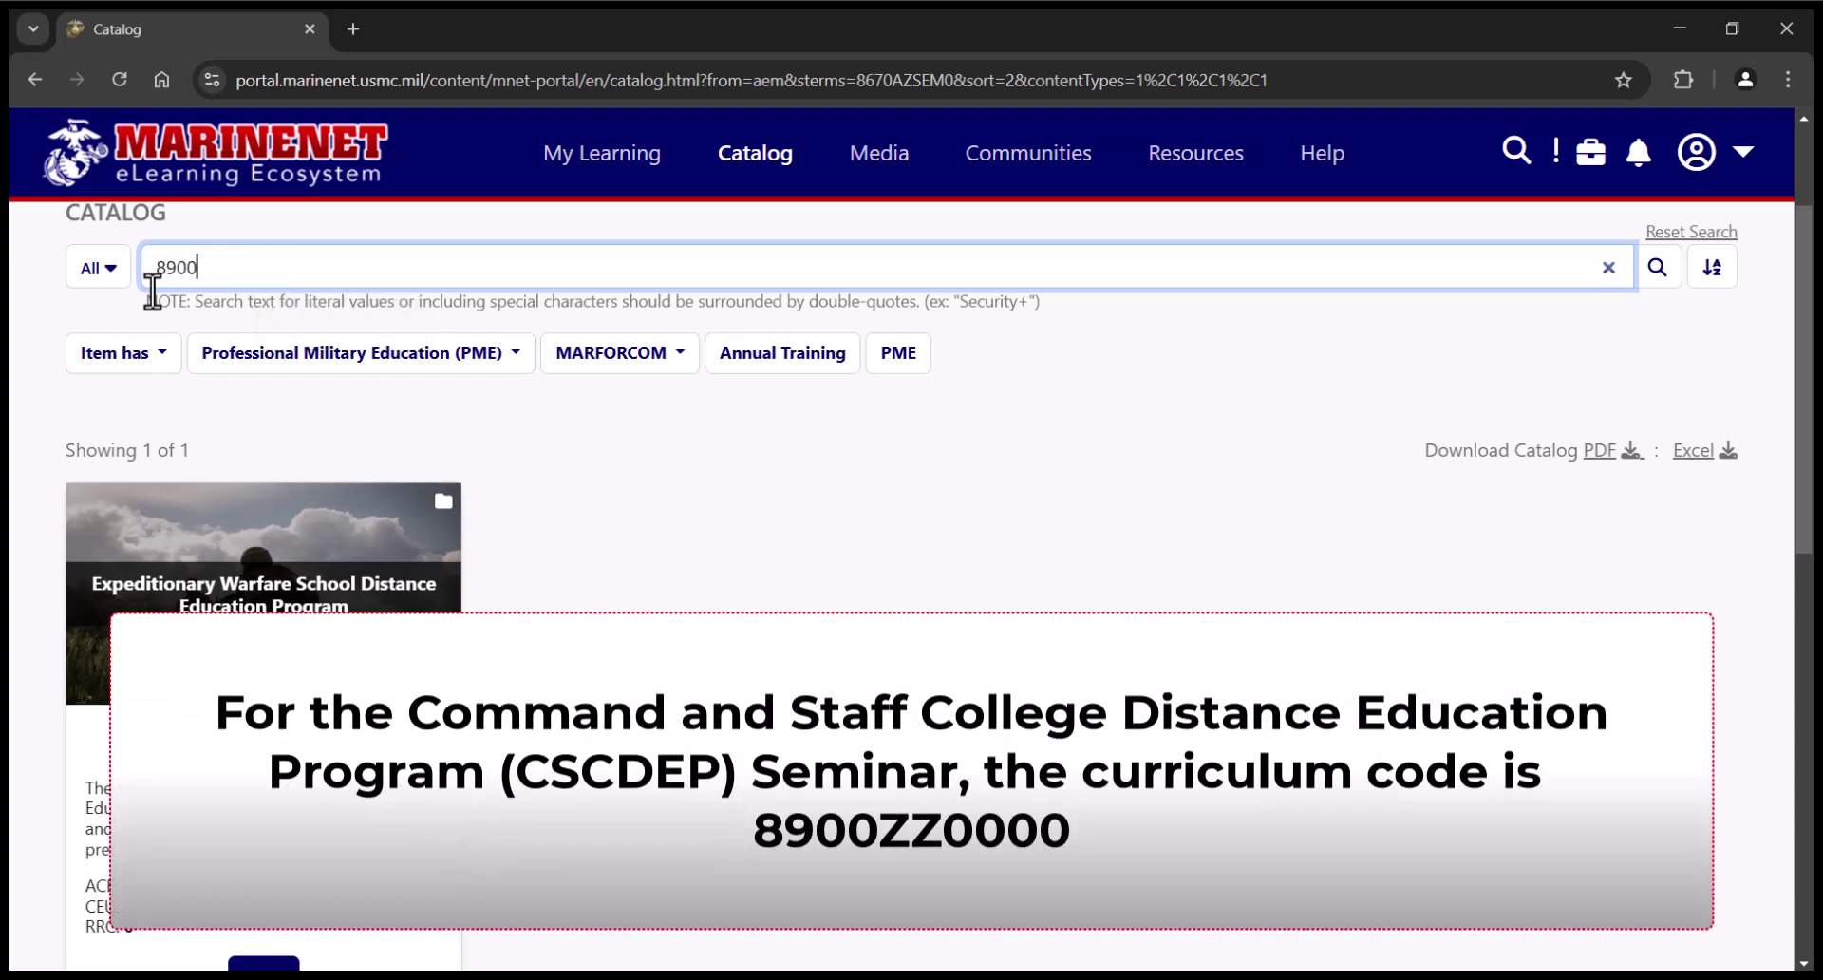
text(ZZ0000)
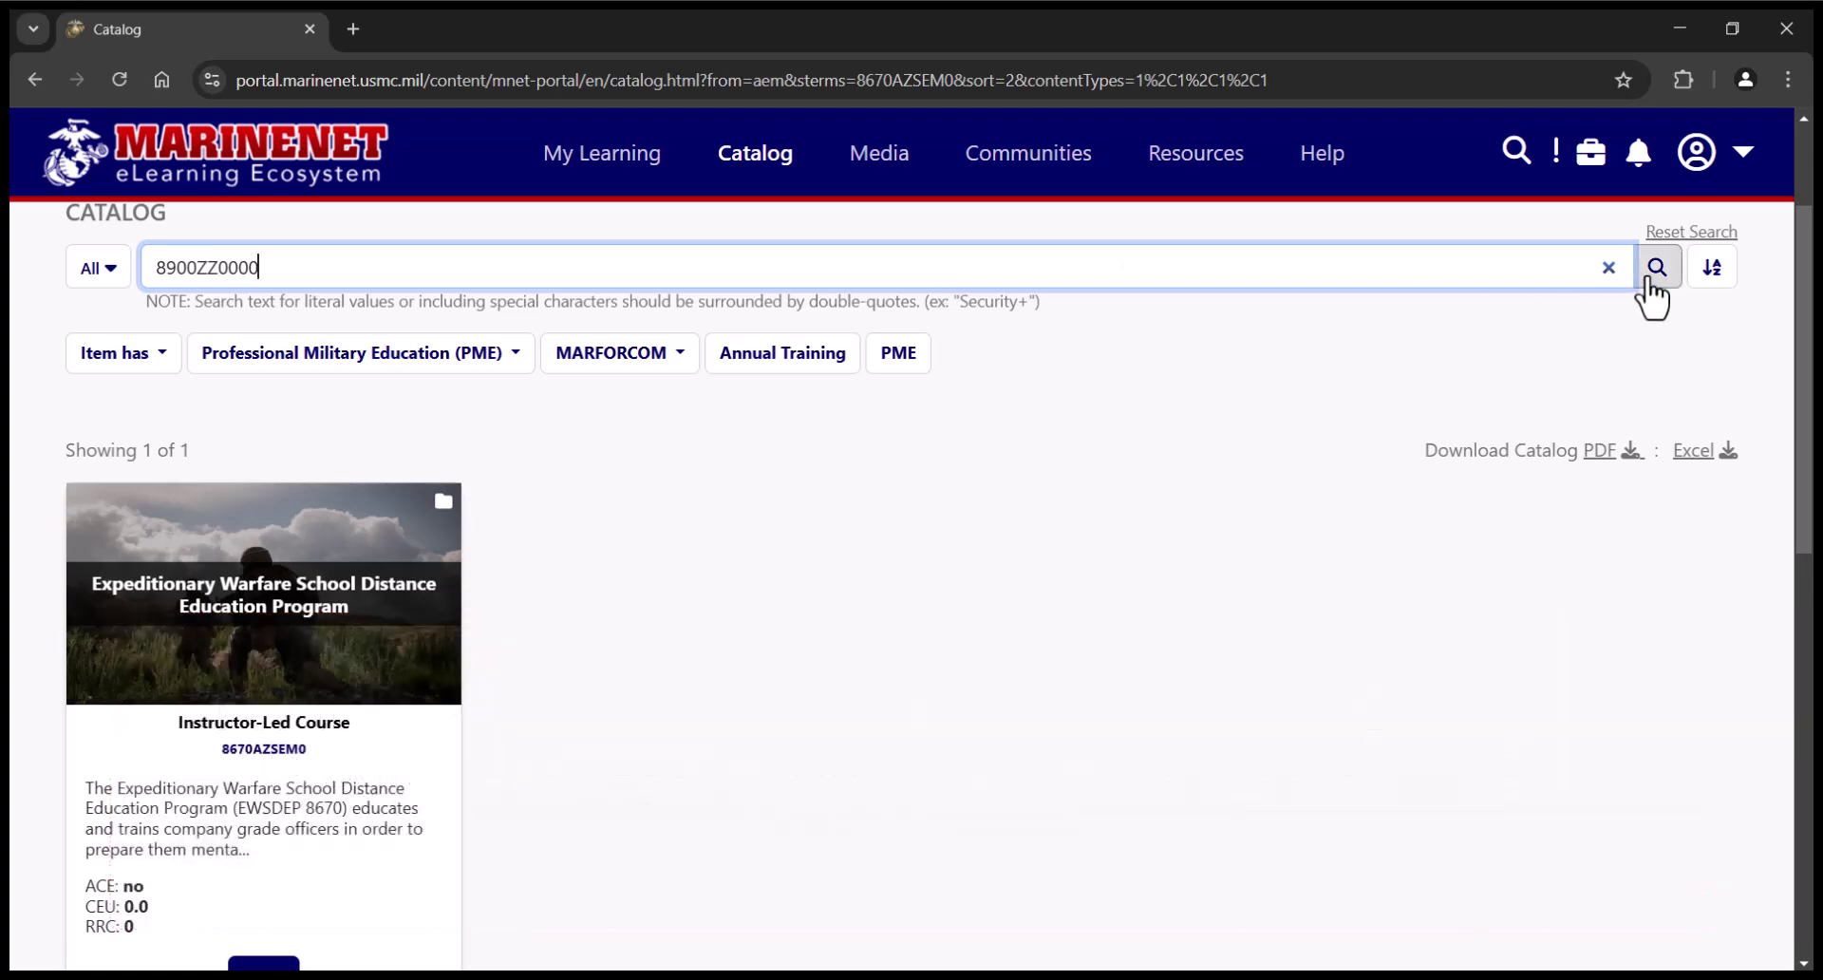
click(1650, 280)
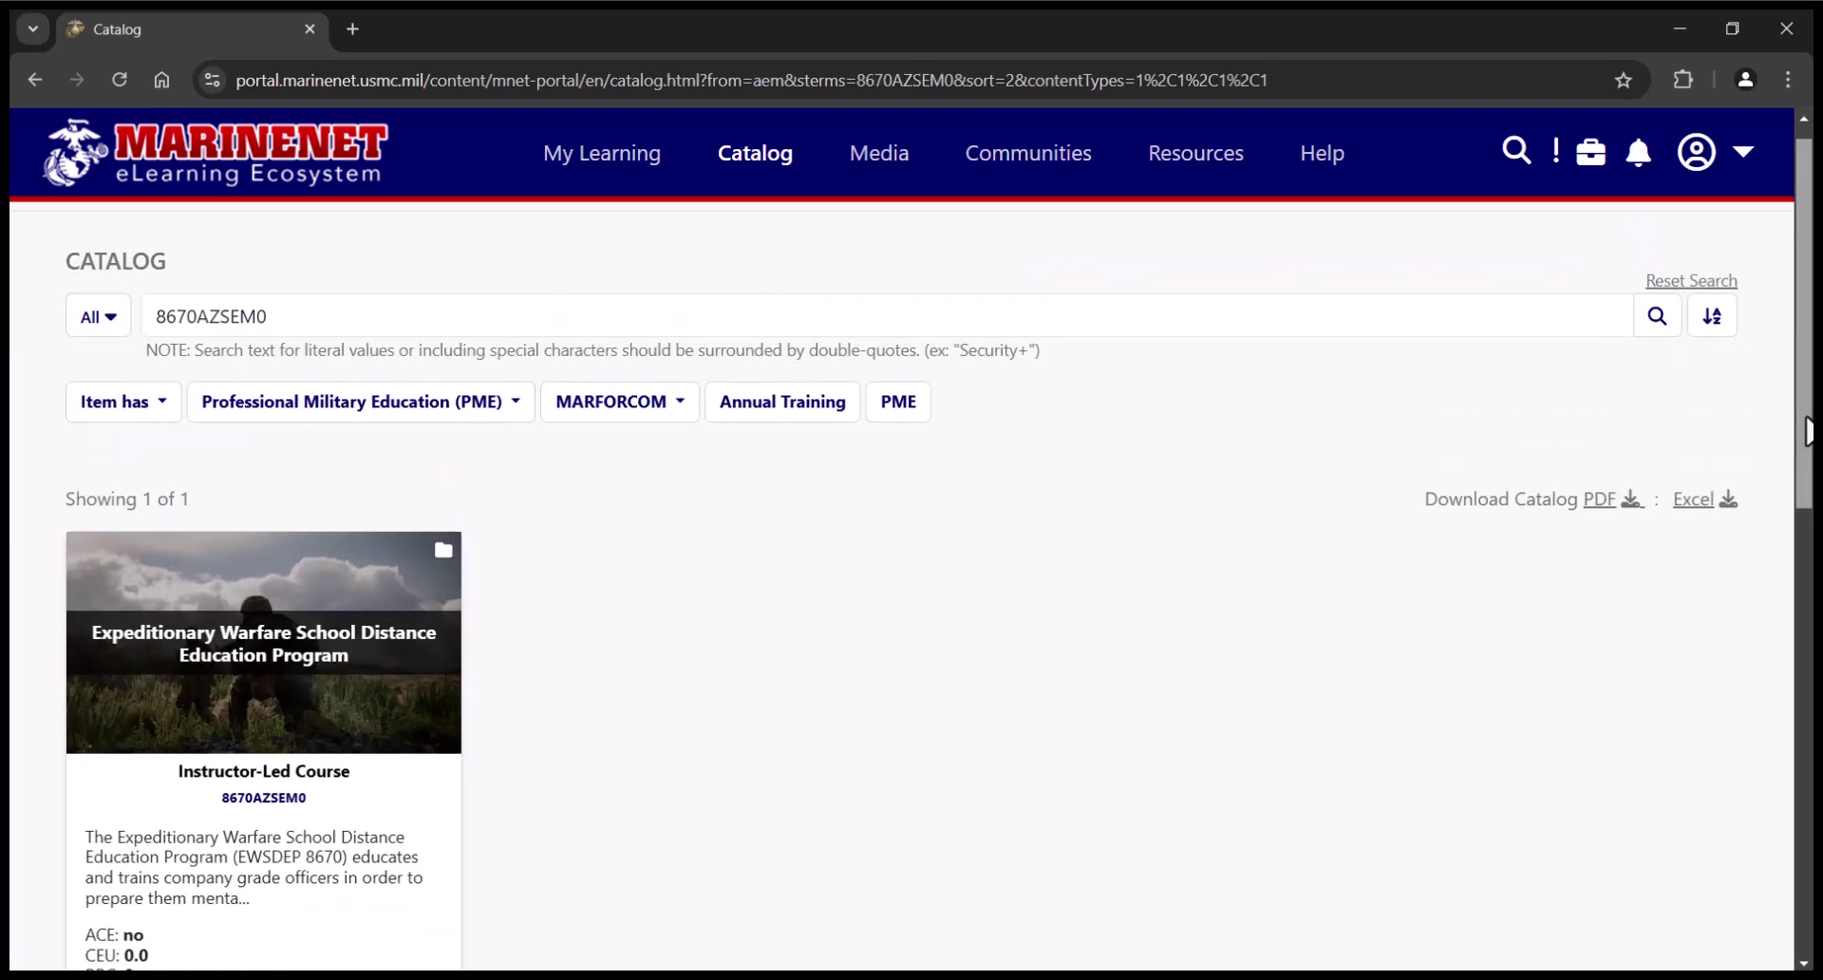
Open the details of the Expeditionary Warfare School Distance Education Program and start an enrollment request.
scroll(1689, 370, down, 1)
scroll(1810, 503, down, 1)
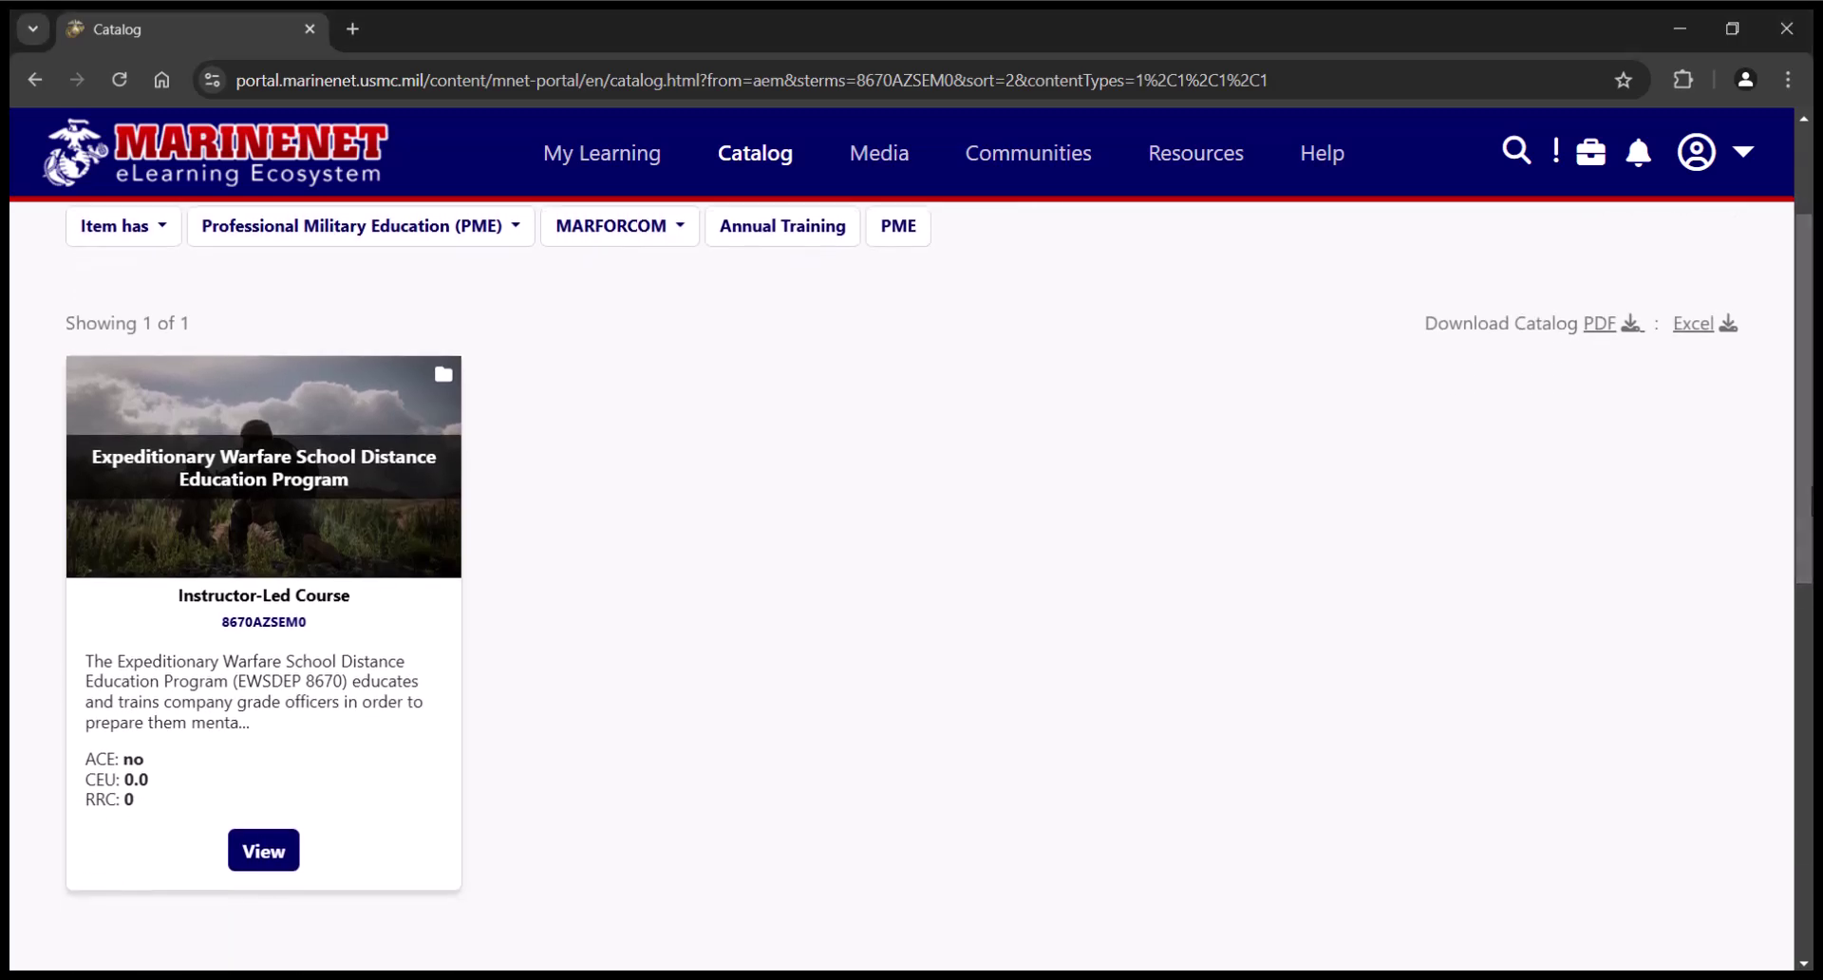
click(270, 855)
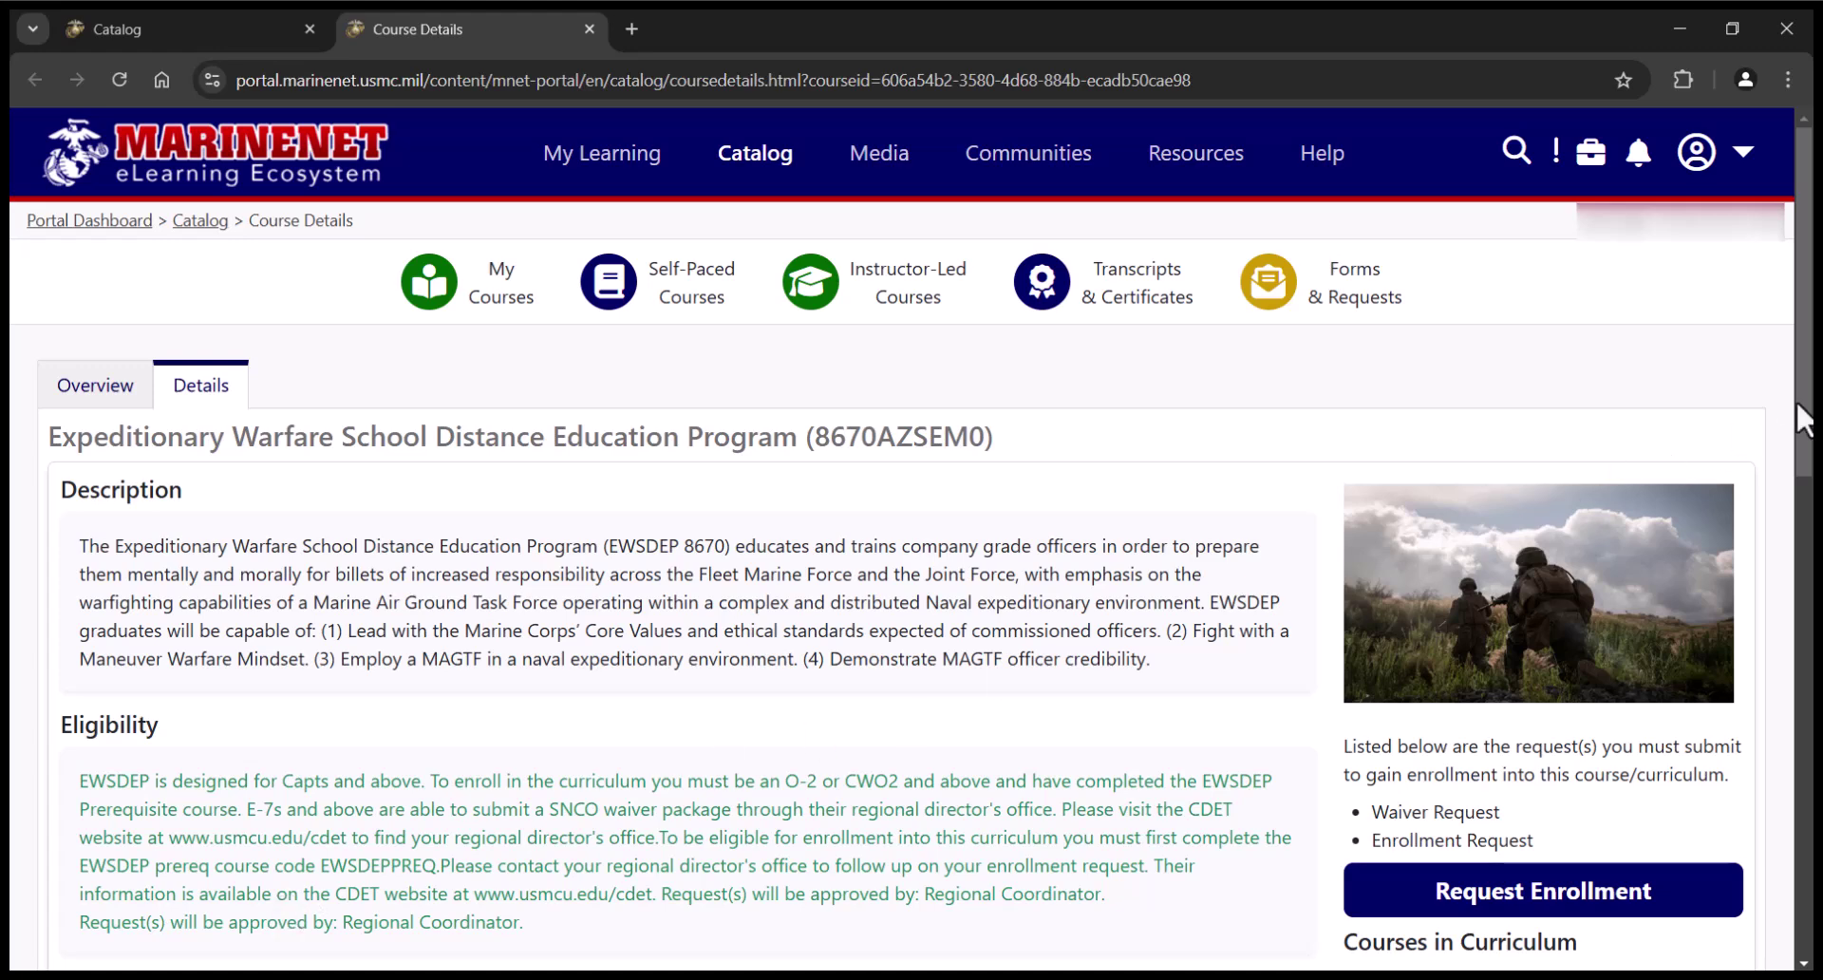
drag(1807, 415, 1794, 518)
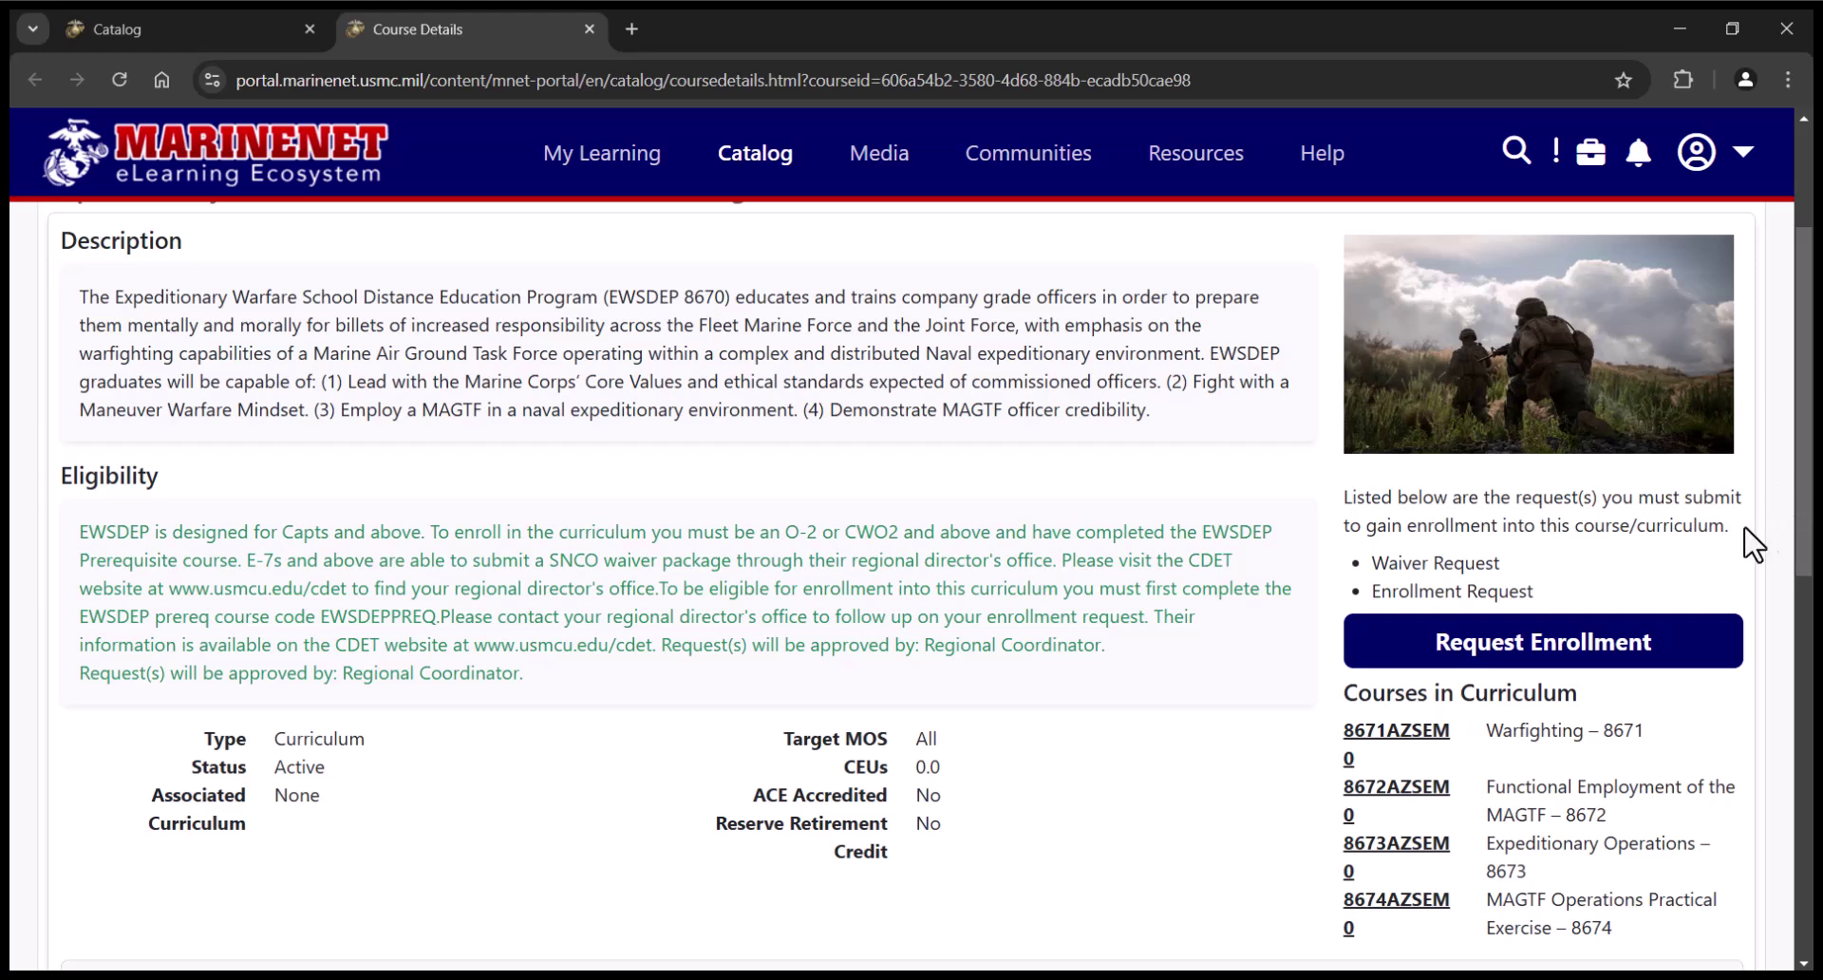
click(1540, 658)
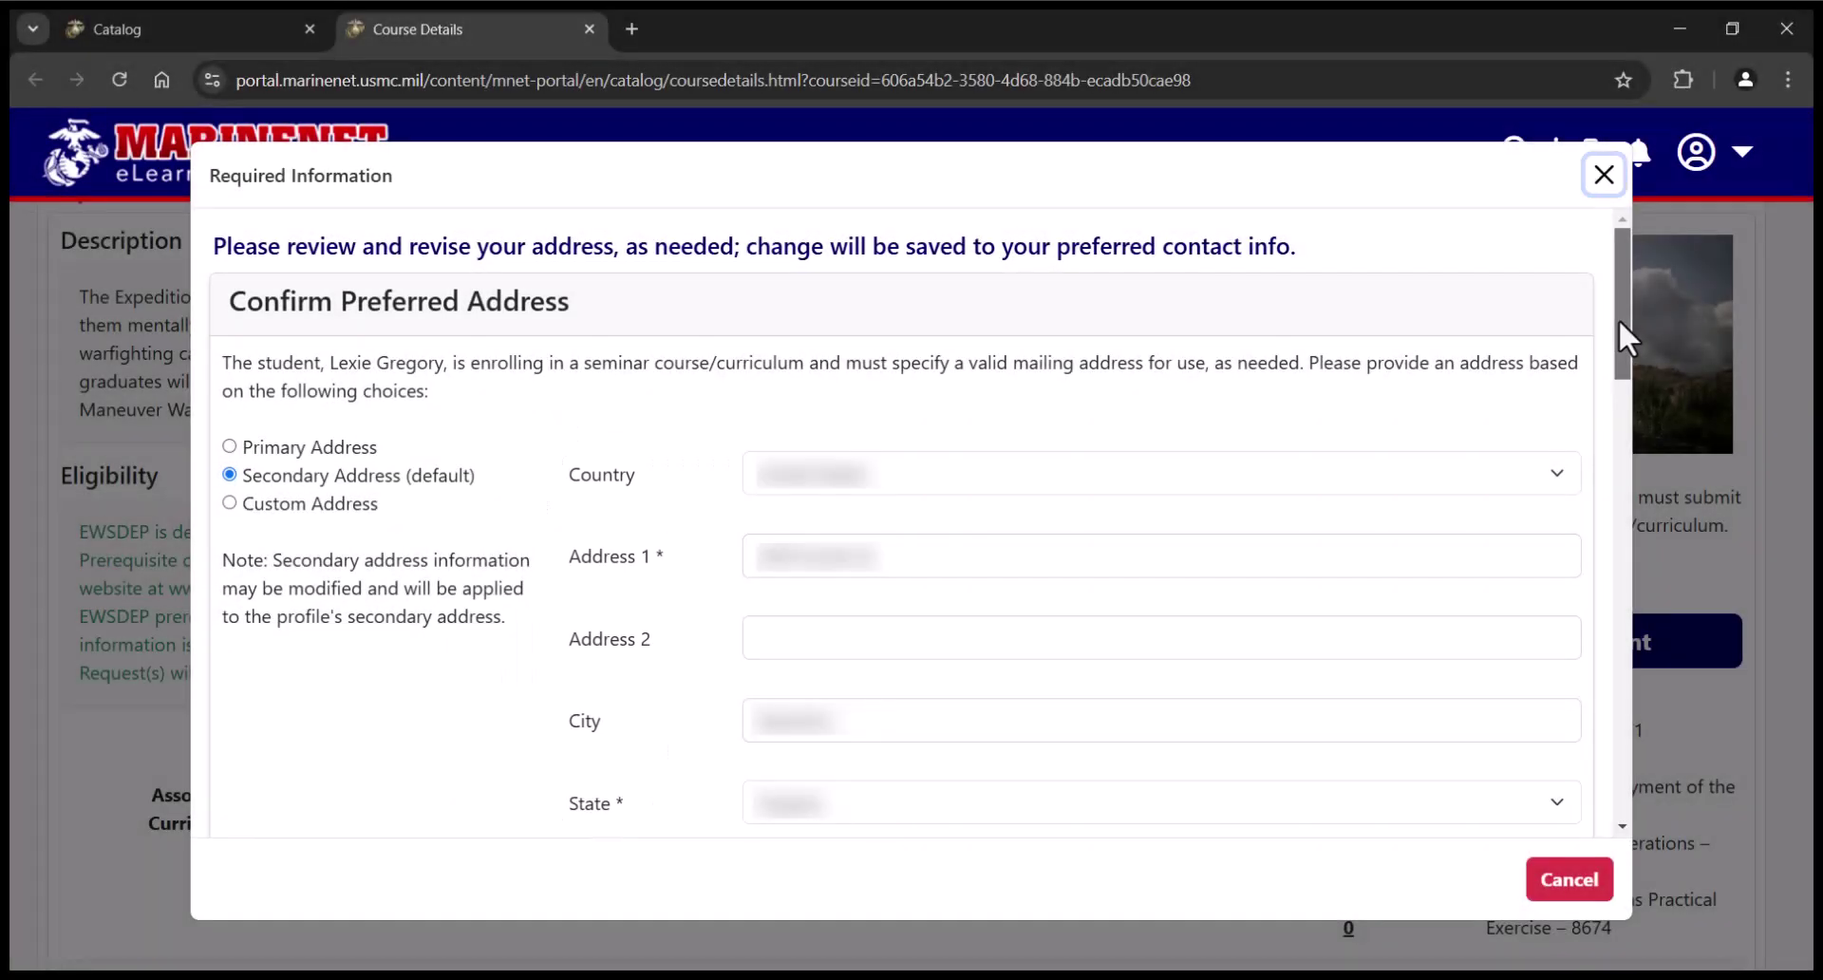
Fill in Priority 1, 2 and 3 with Location 1, Location 2 and Location 3 in the required information.
drag(1618, 317, 1621, 377)
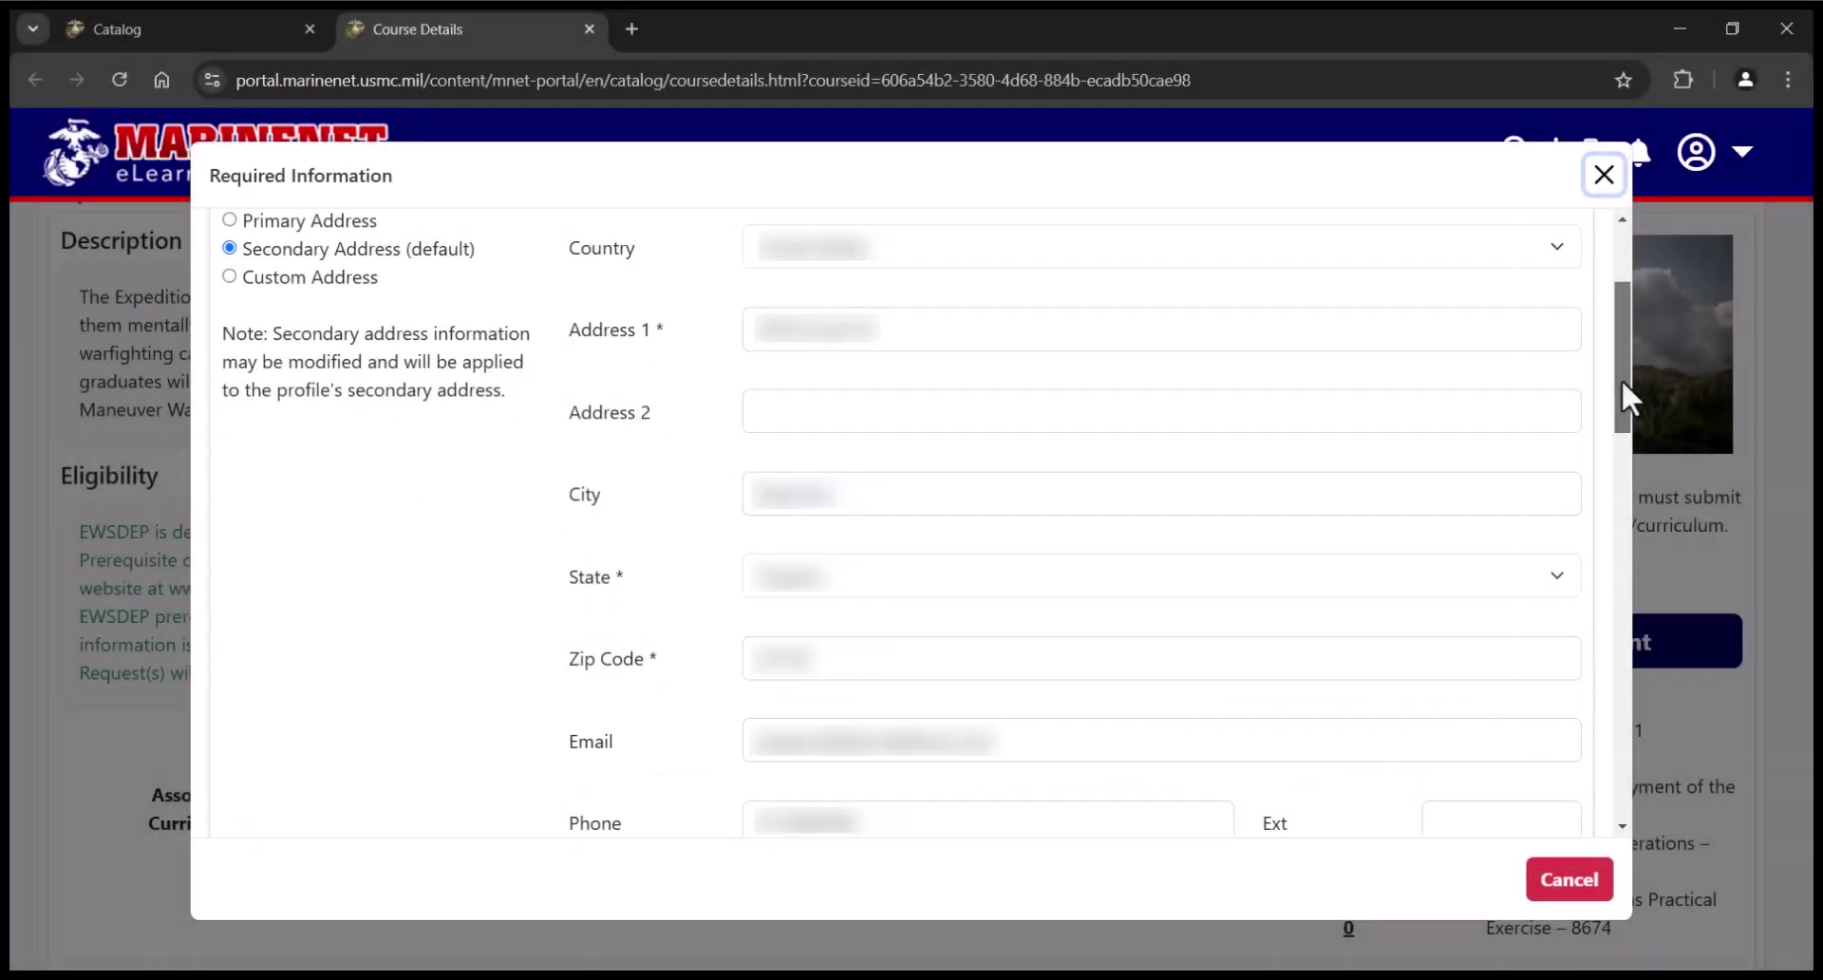
drag(1621, 377, 1626, 562)
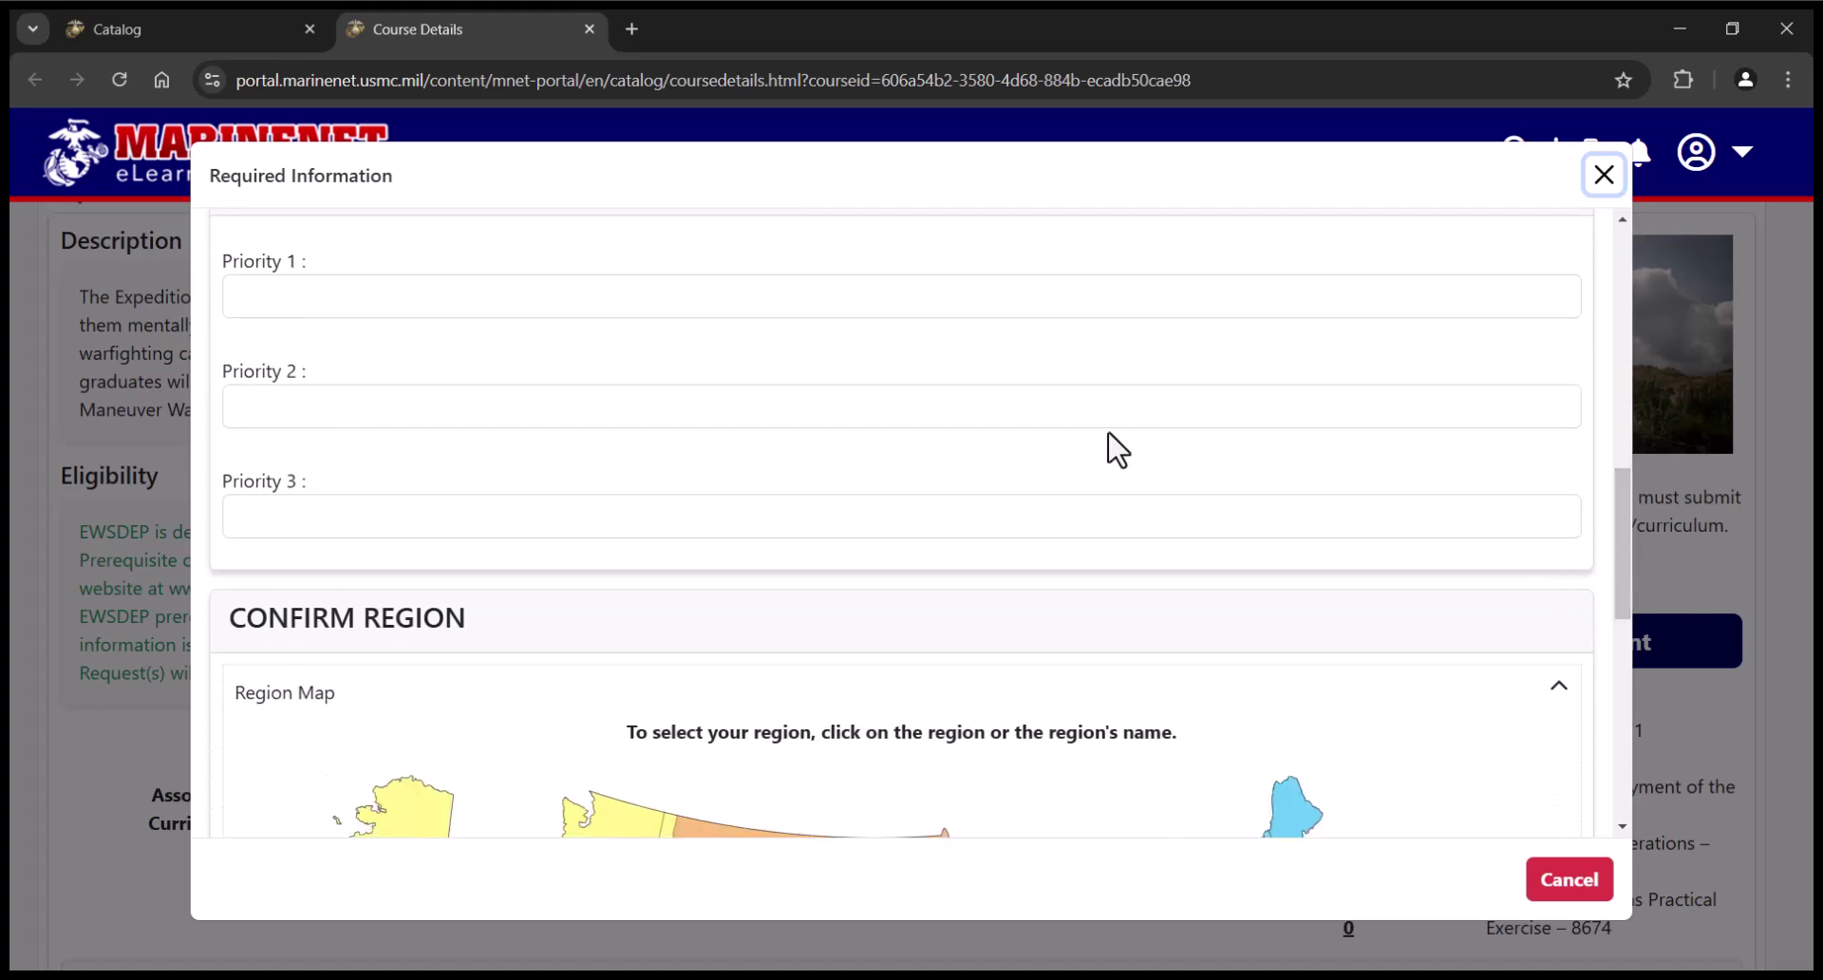
click(589, 306)
click(432, 354)
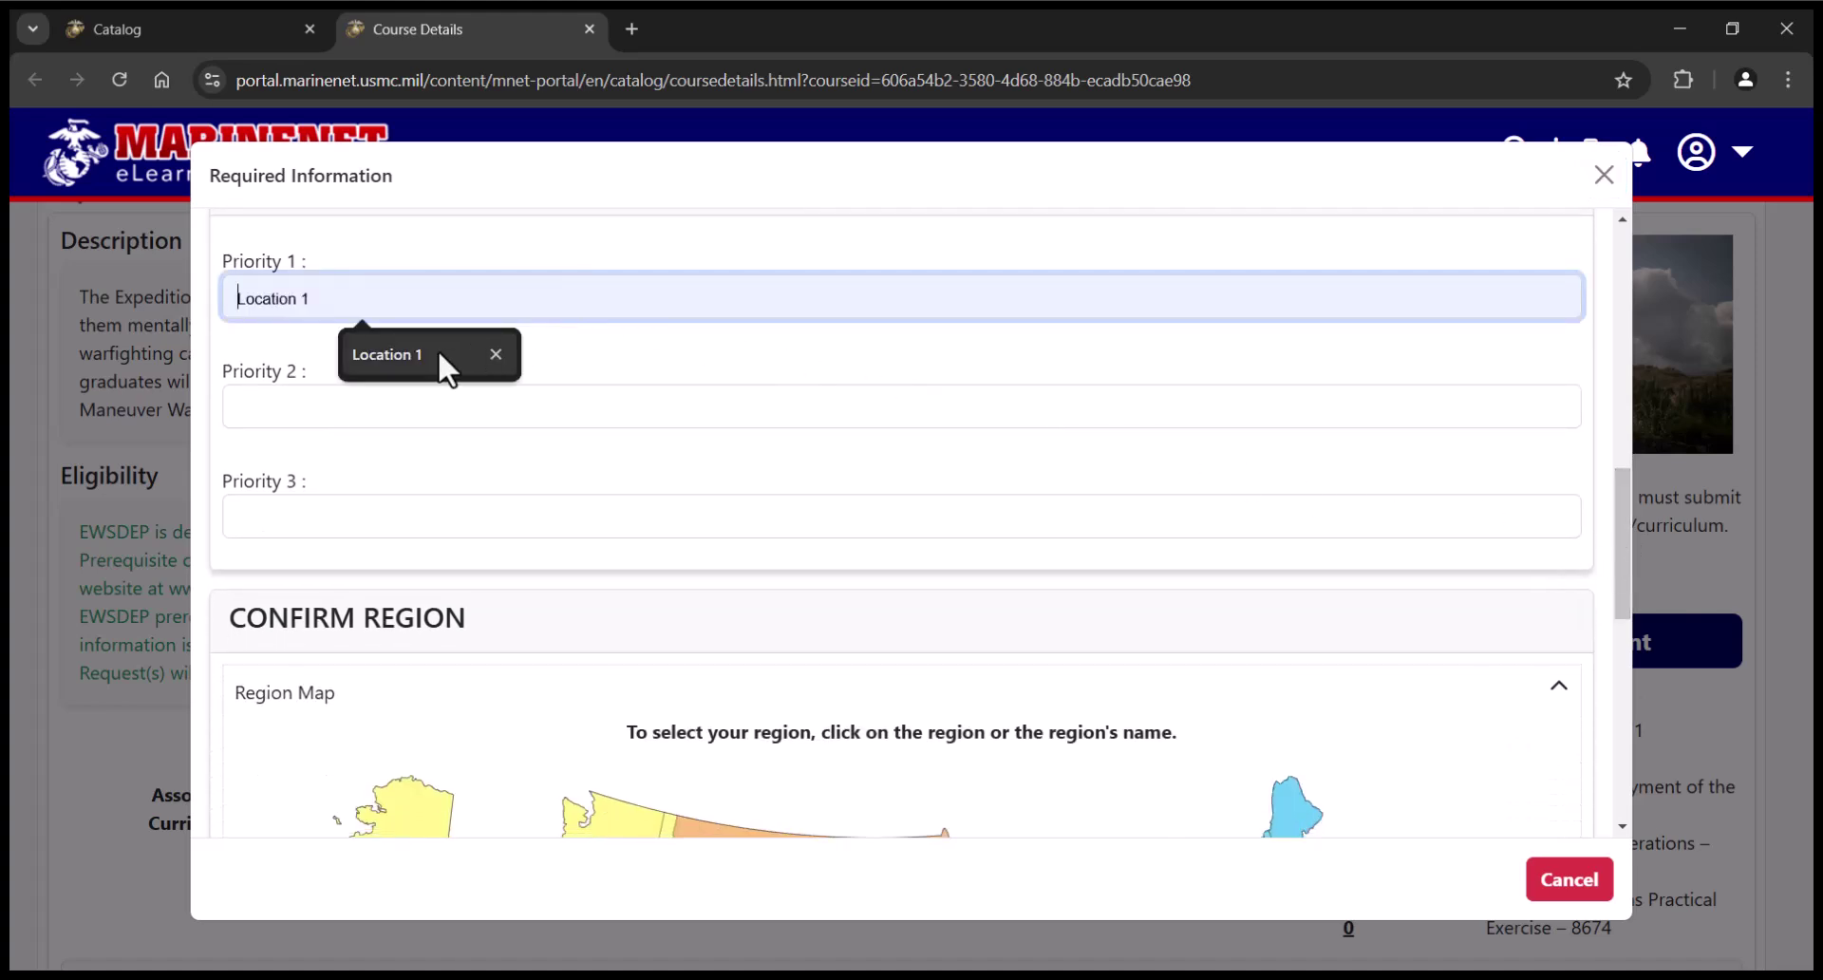
click(415, 405)
click(401, 460)
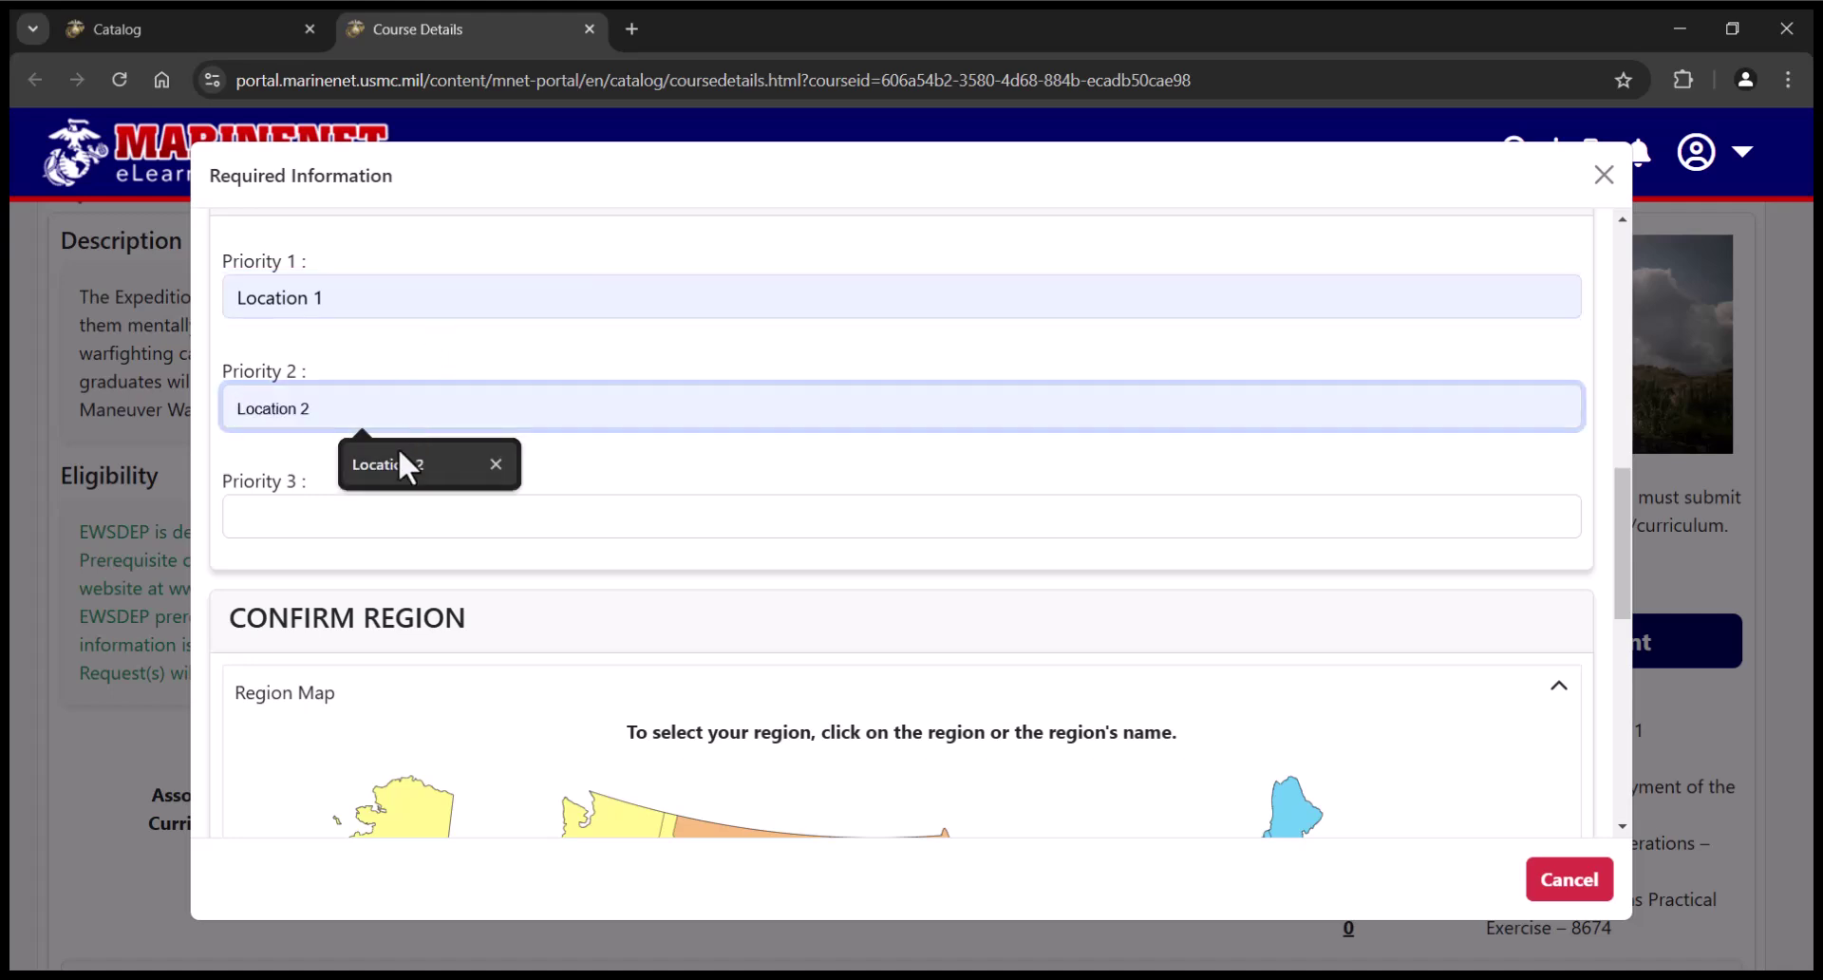
click(379, 512)
click(368, 570)
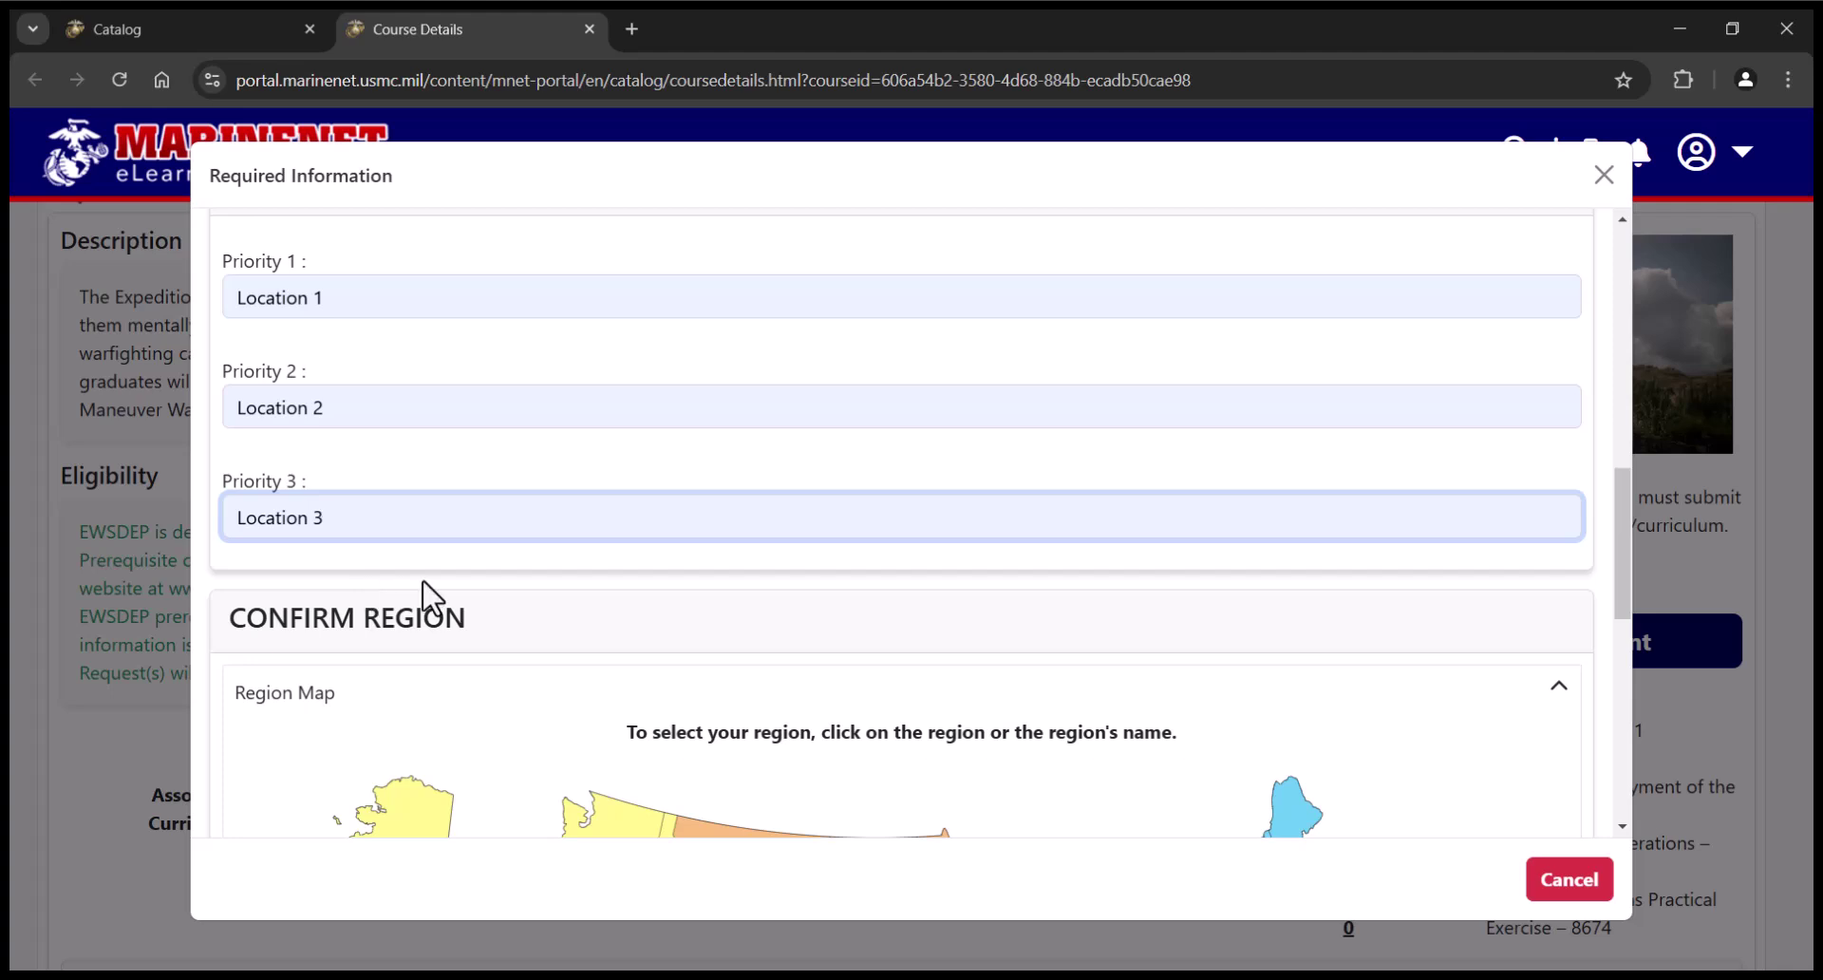
Pick the Camp Lejeune region on the region map.
drag(1621, 551, 1647, 726)
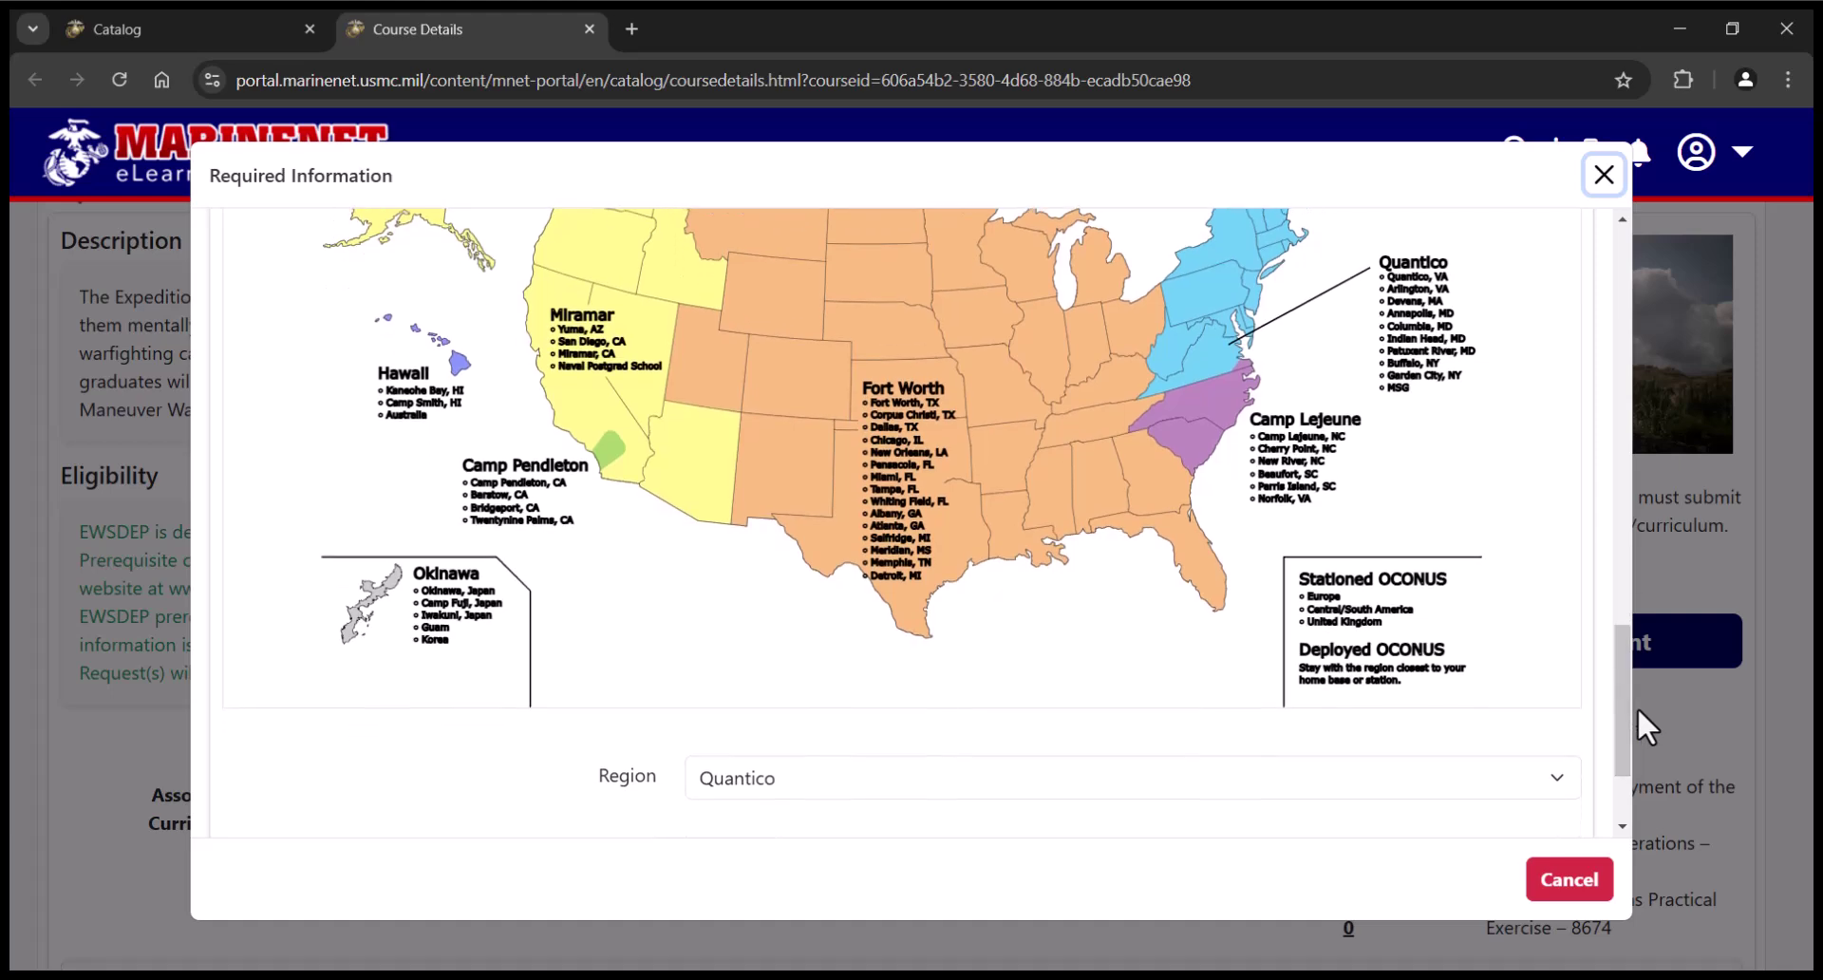
click(1477, 797)
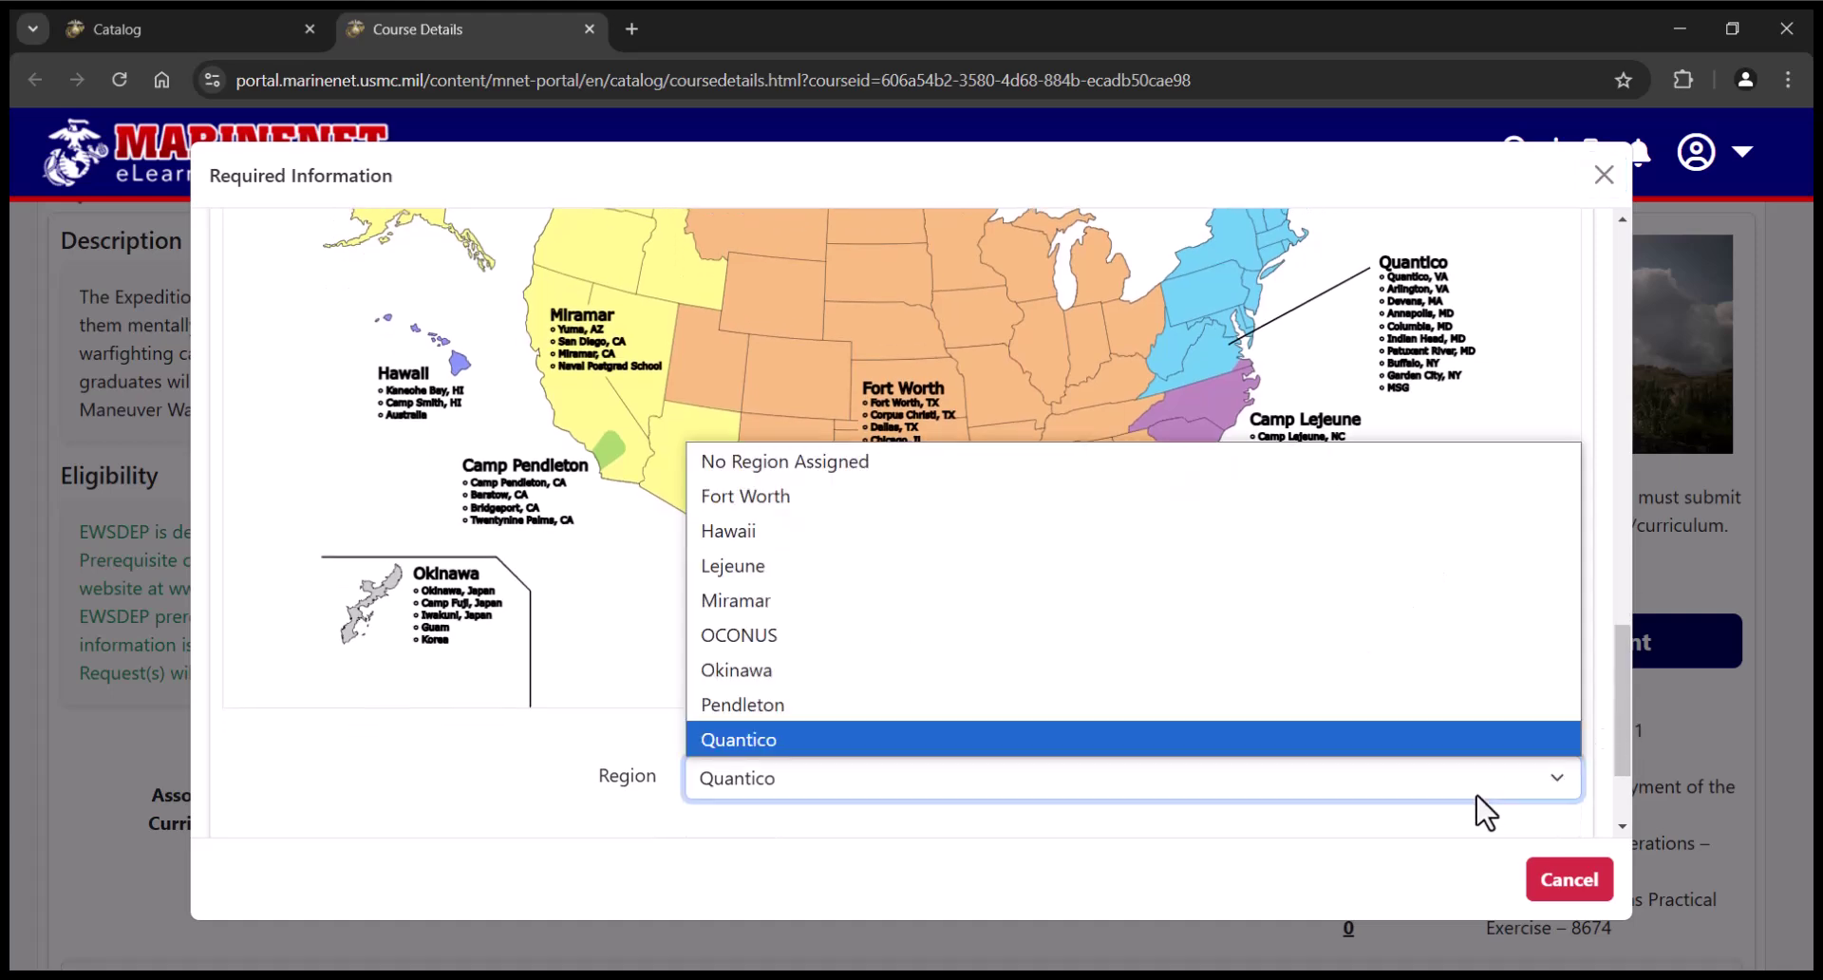
click(1479, 797)
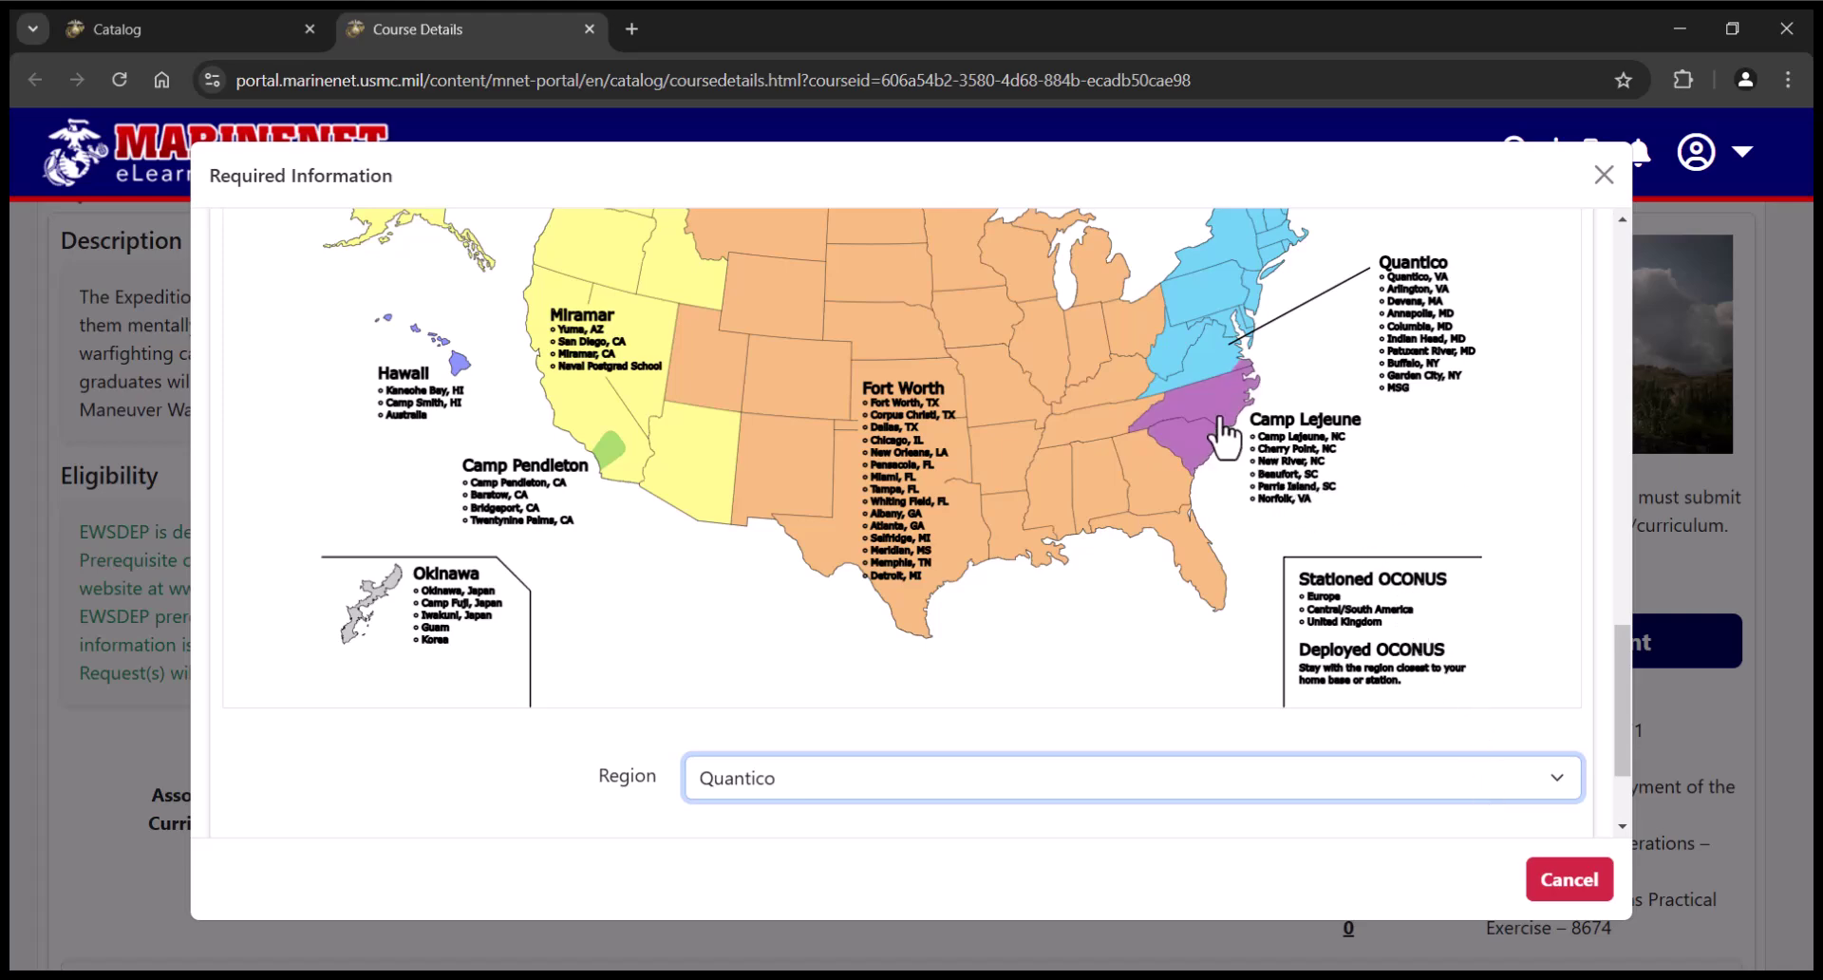
click(1218, 422)
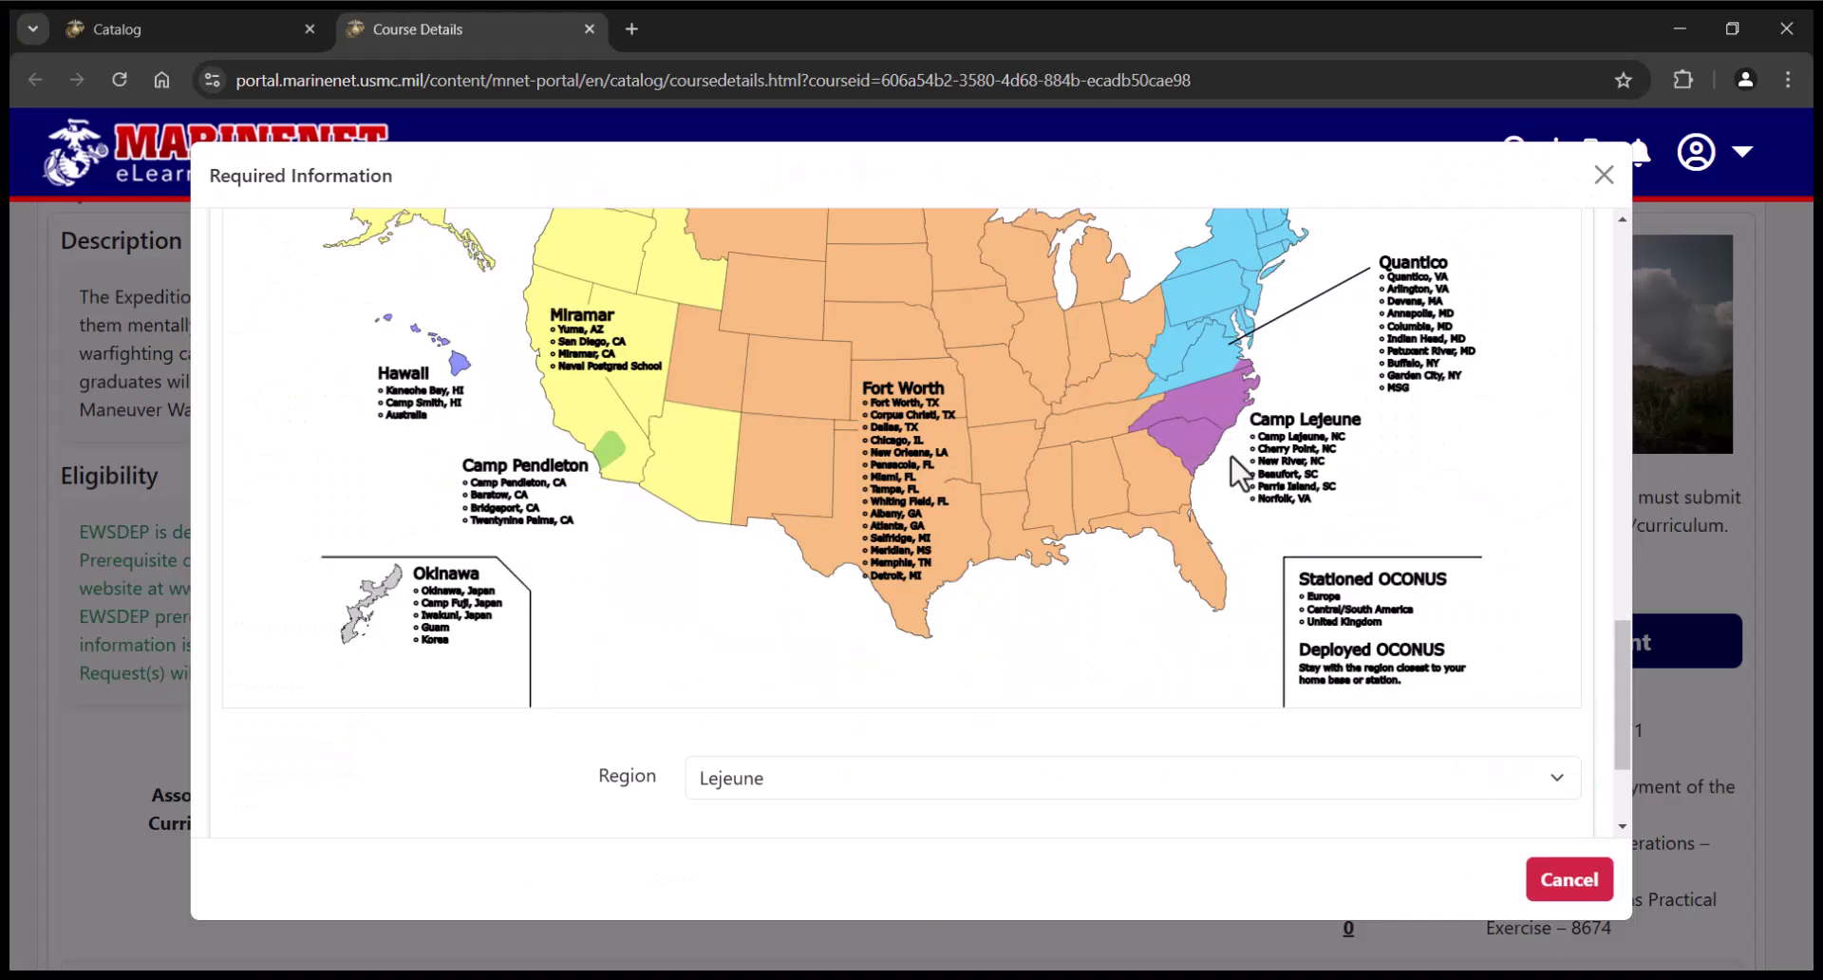
Set the region to Quantico, and confirm the information to request enrollment.
click(1342, 784)
key(q)
click(1306, 741)
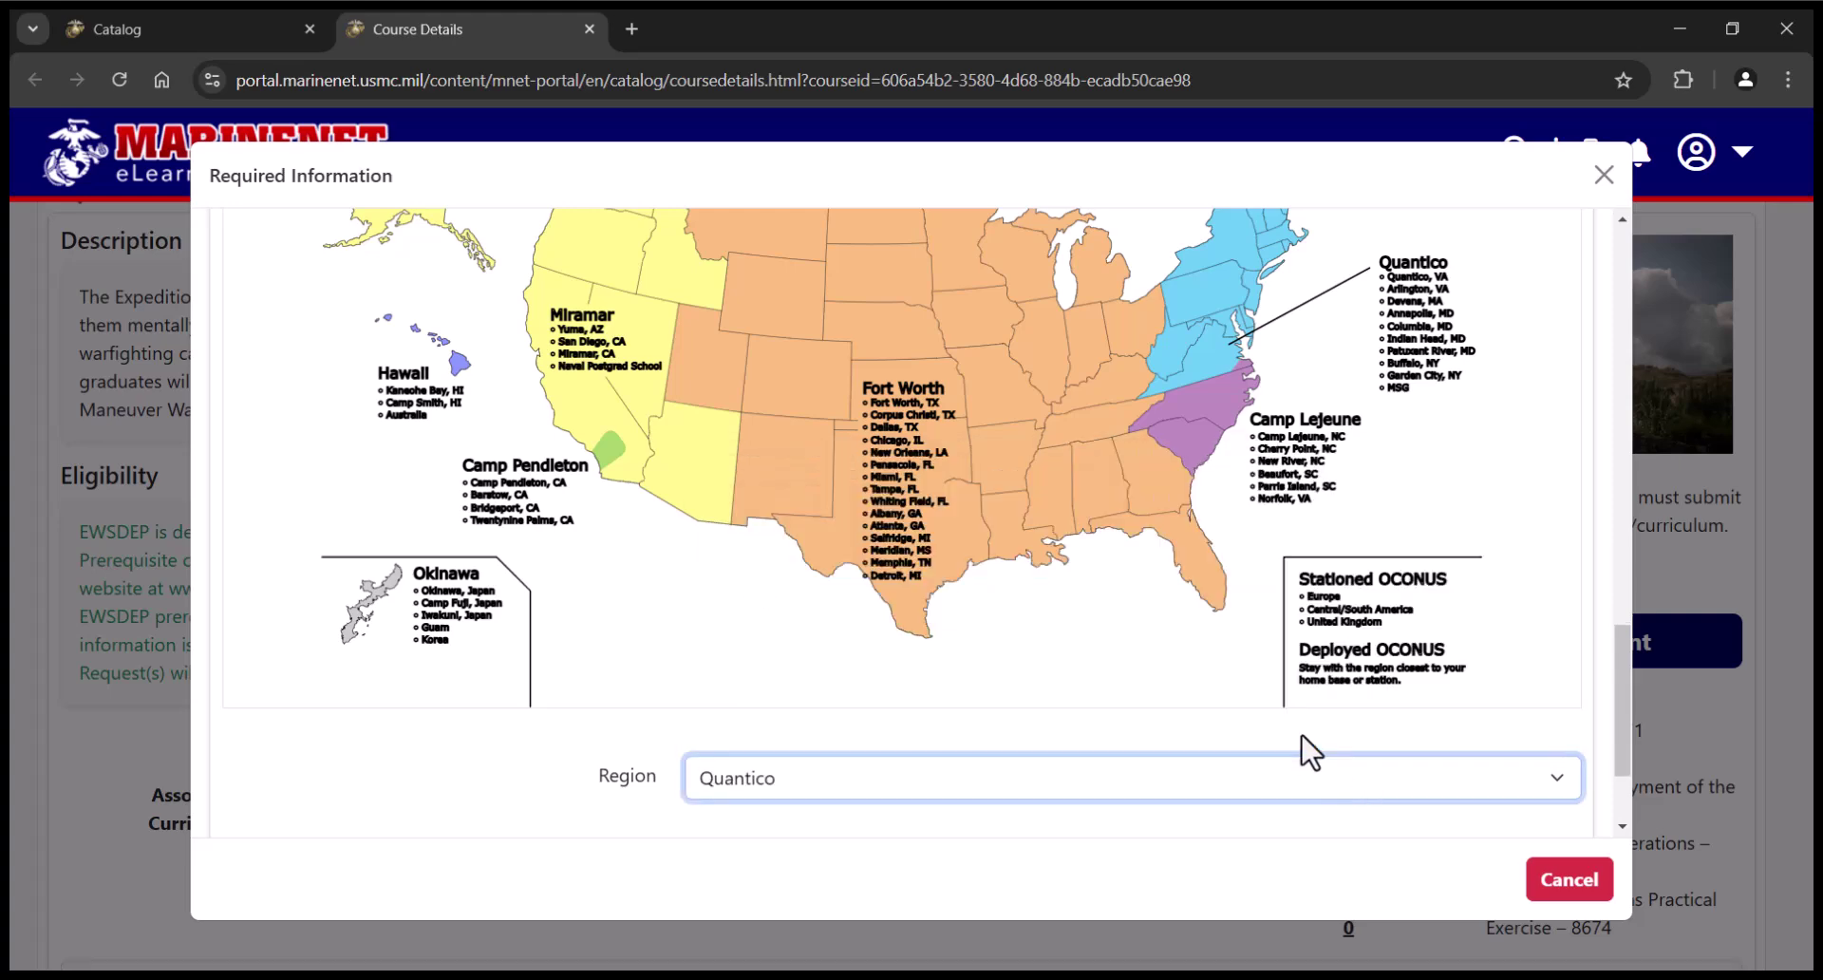
drag(1625, 703, 1621, 784)
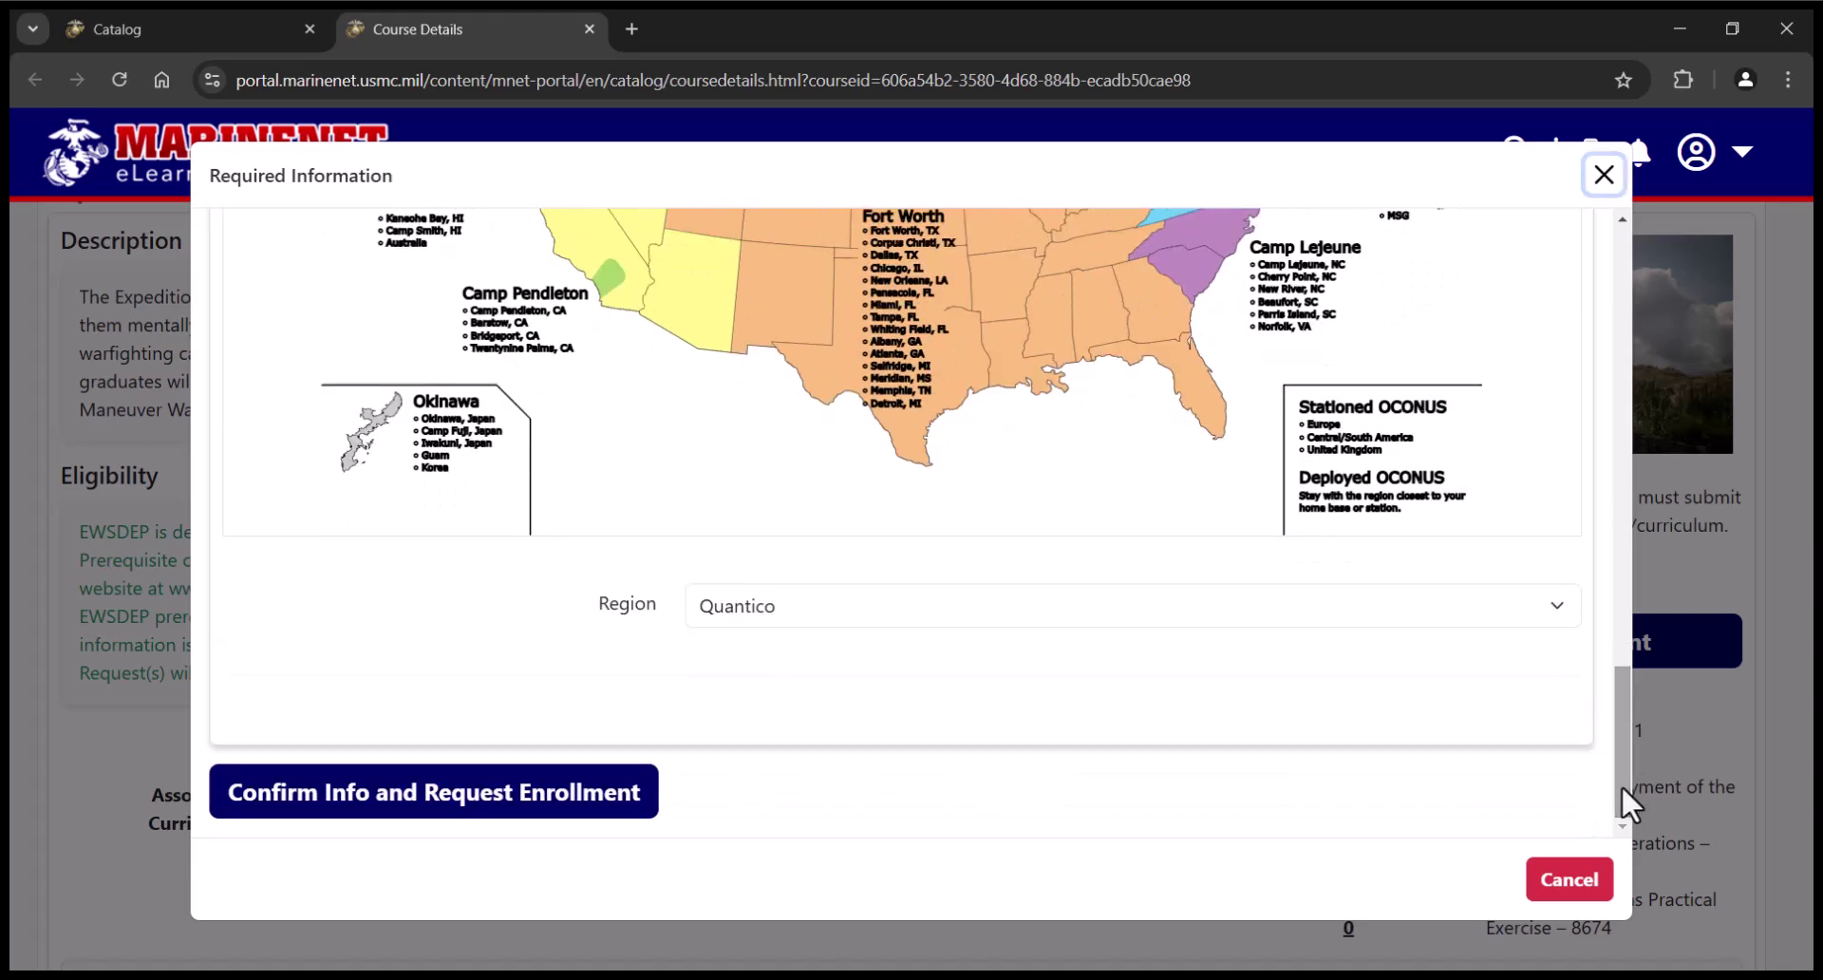
click(426, 809)
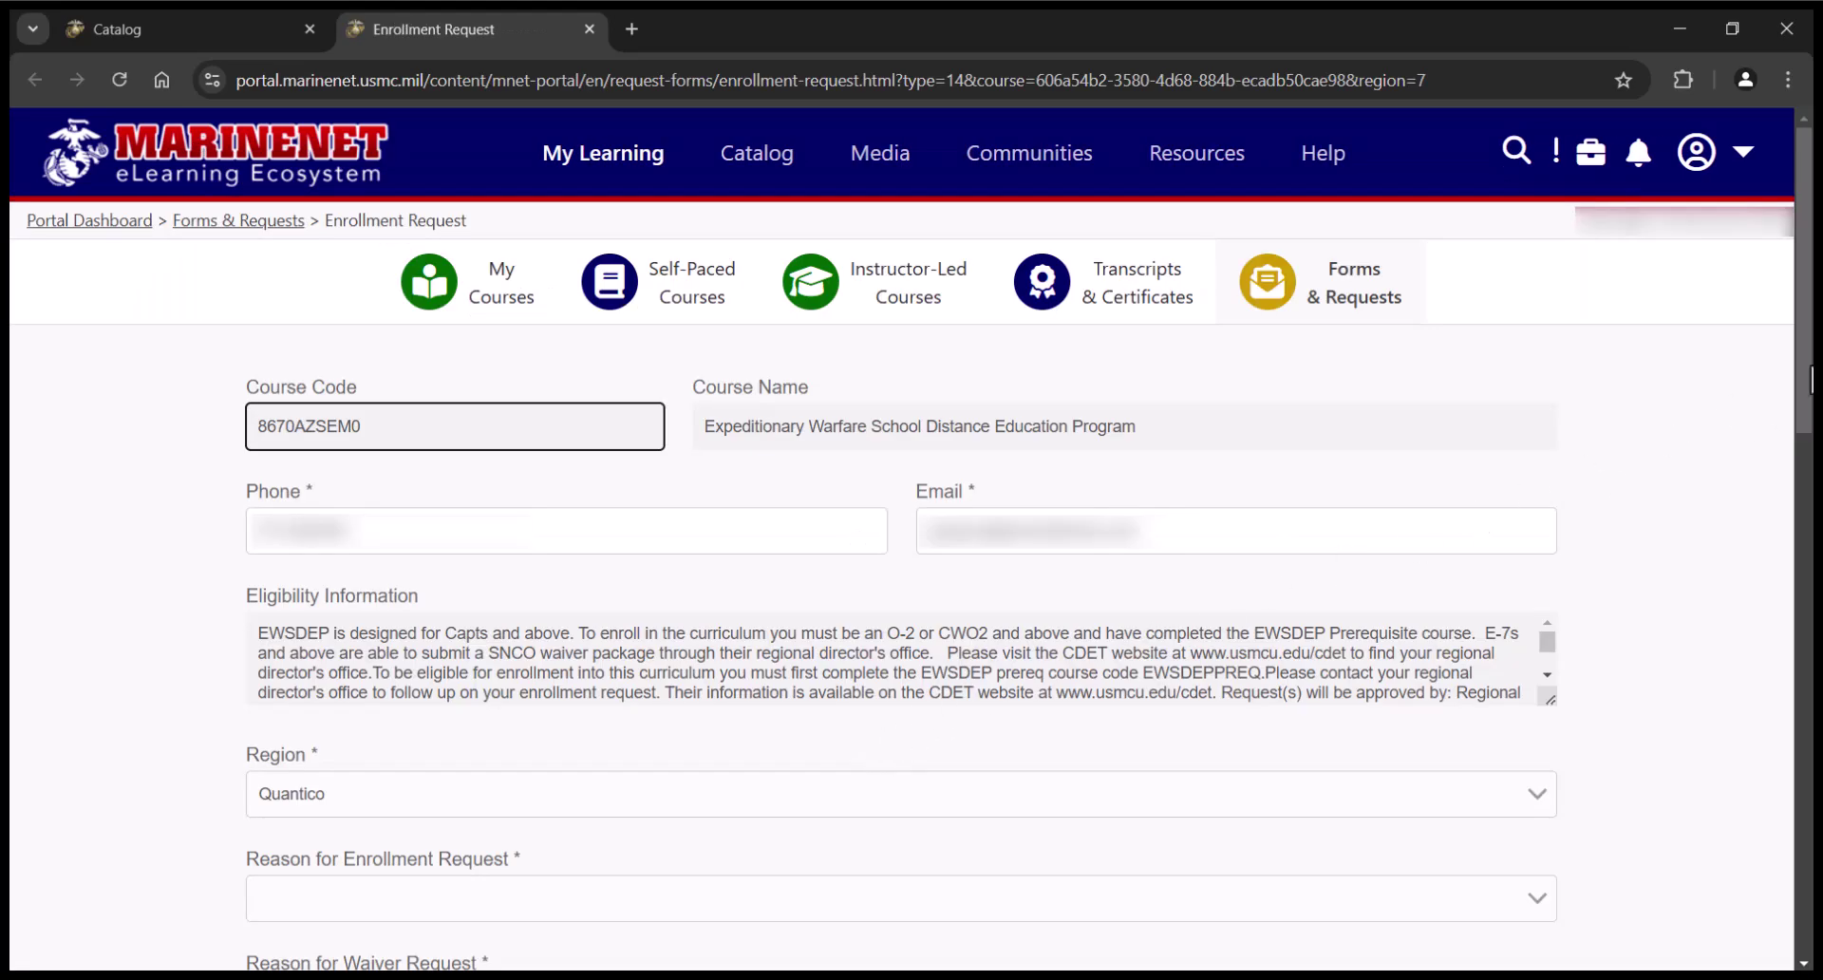
Set the reason for the enrollment request to Other.
drag(1810, 377, 1810, 585)
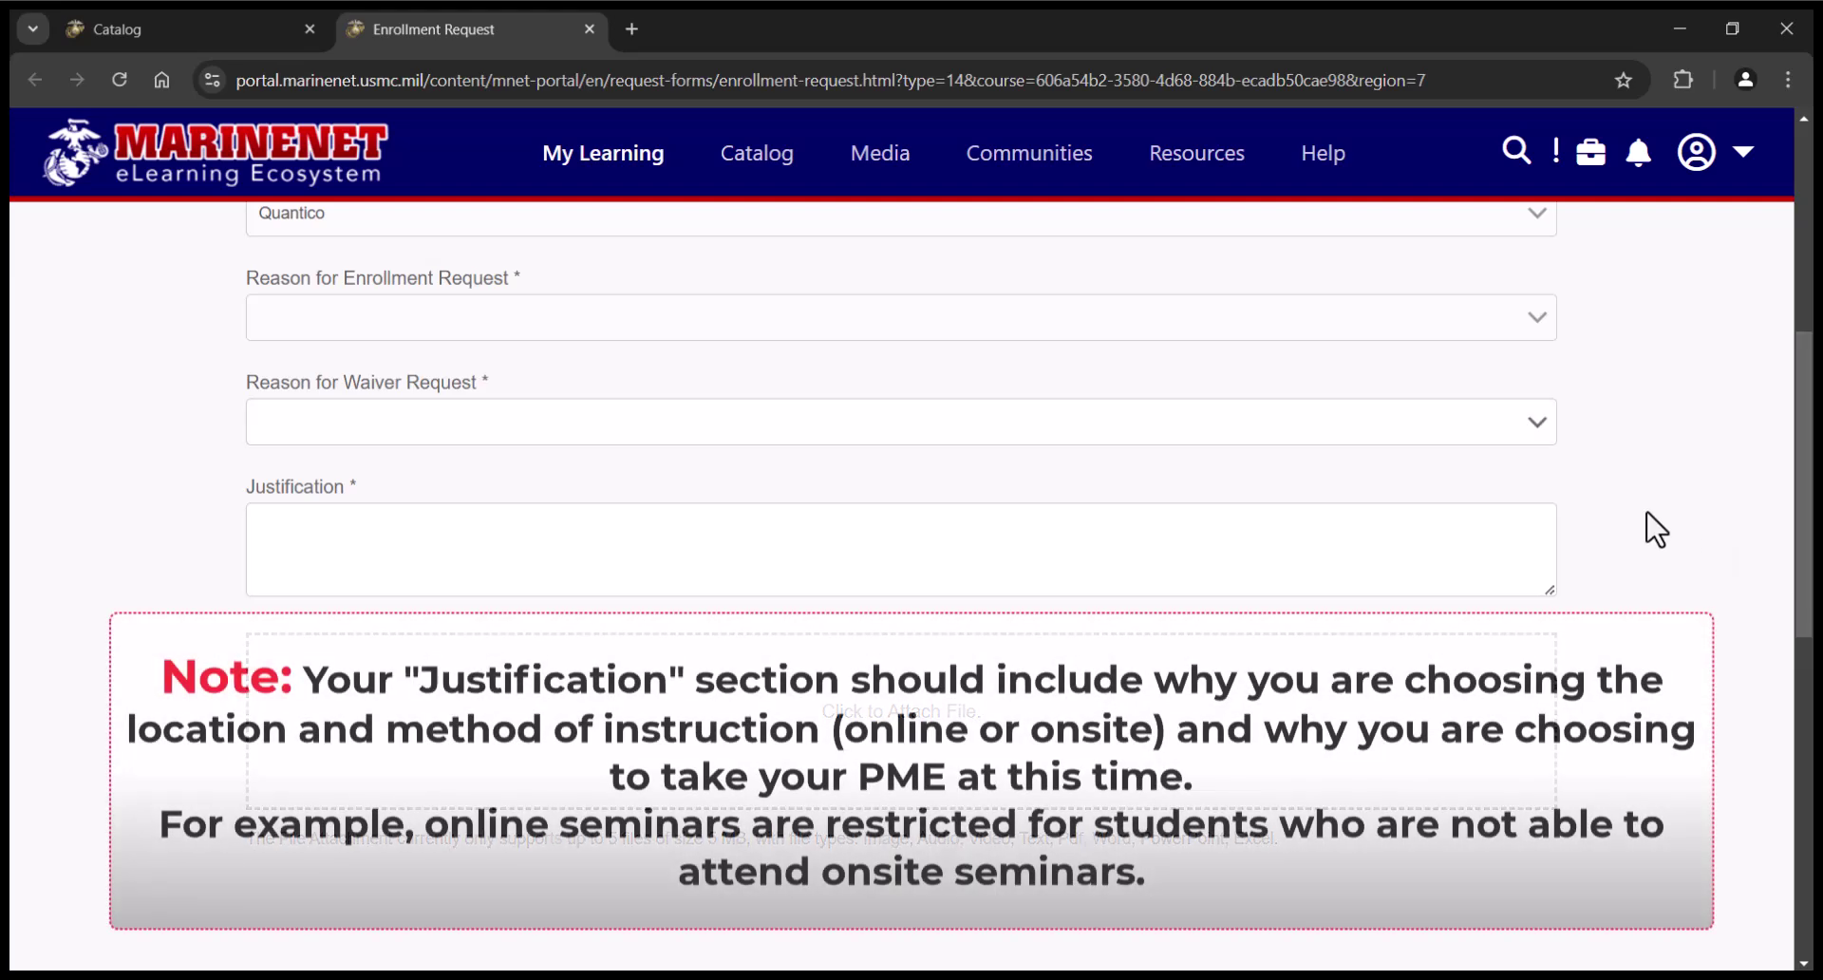
click(1086, 325)
key(Down)
key(Down)
key(Down)
key(Down)
key(Down)
key(Down)
key(Down)
key(Down)
key(Down)
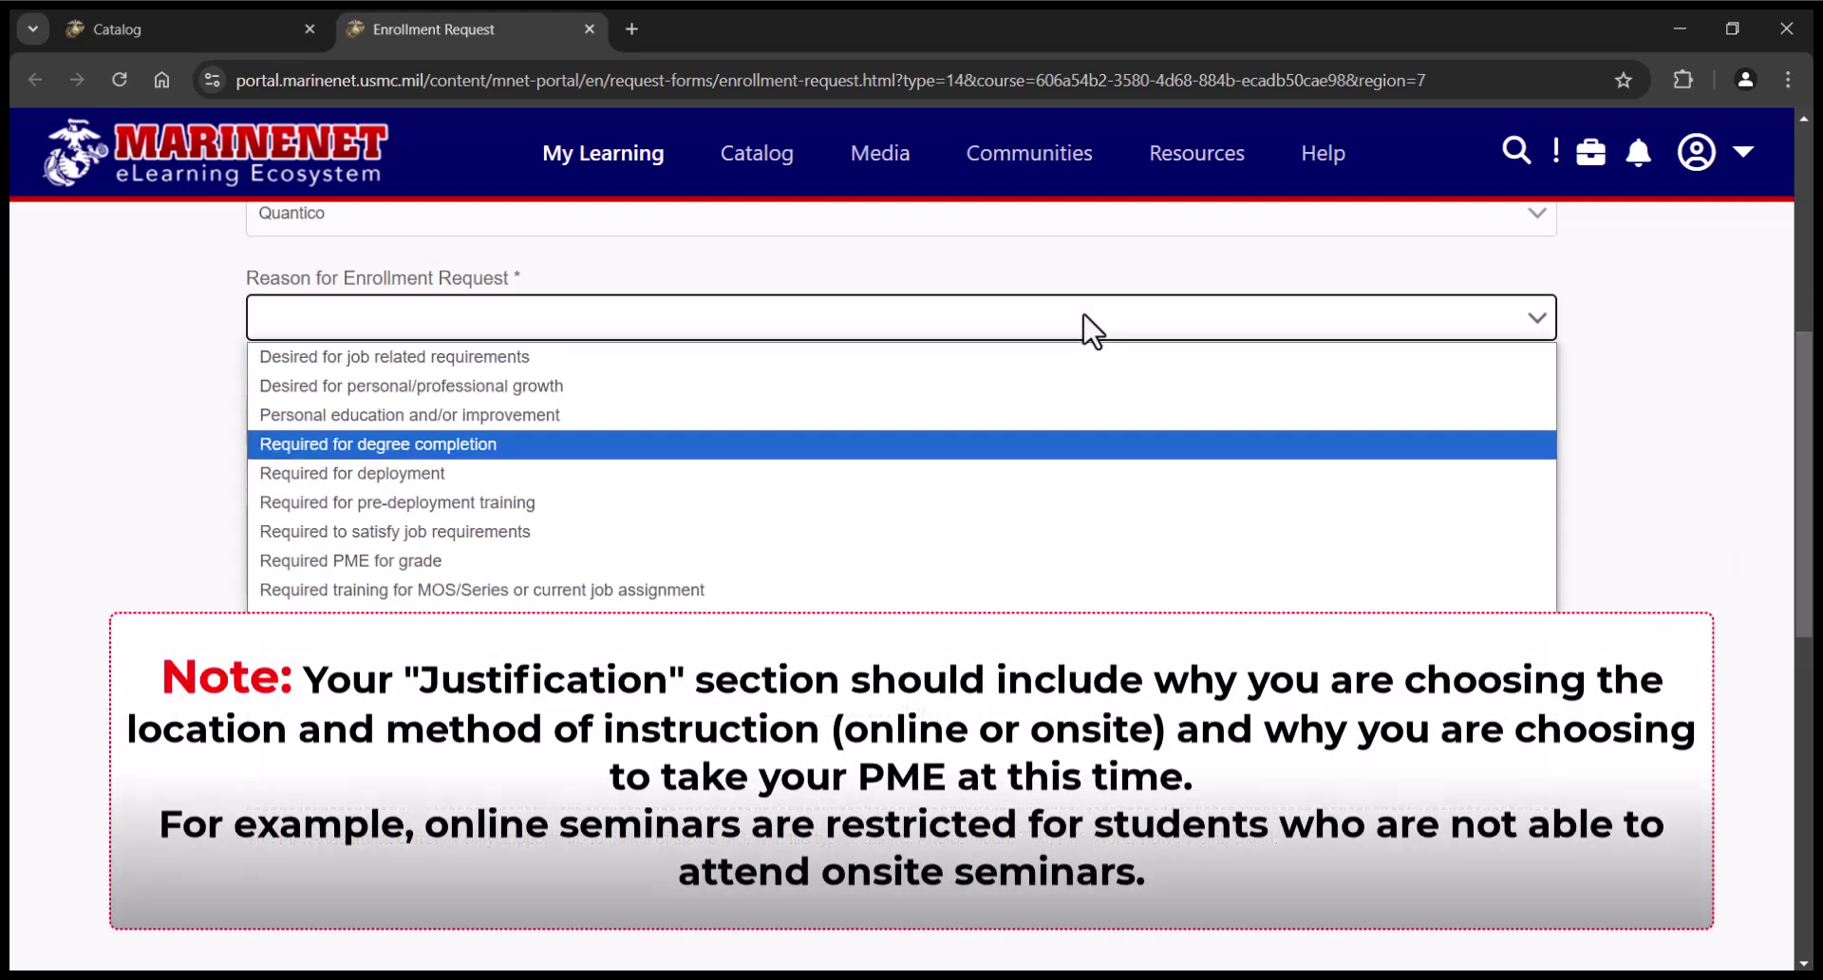
click(1035, 619)
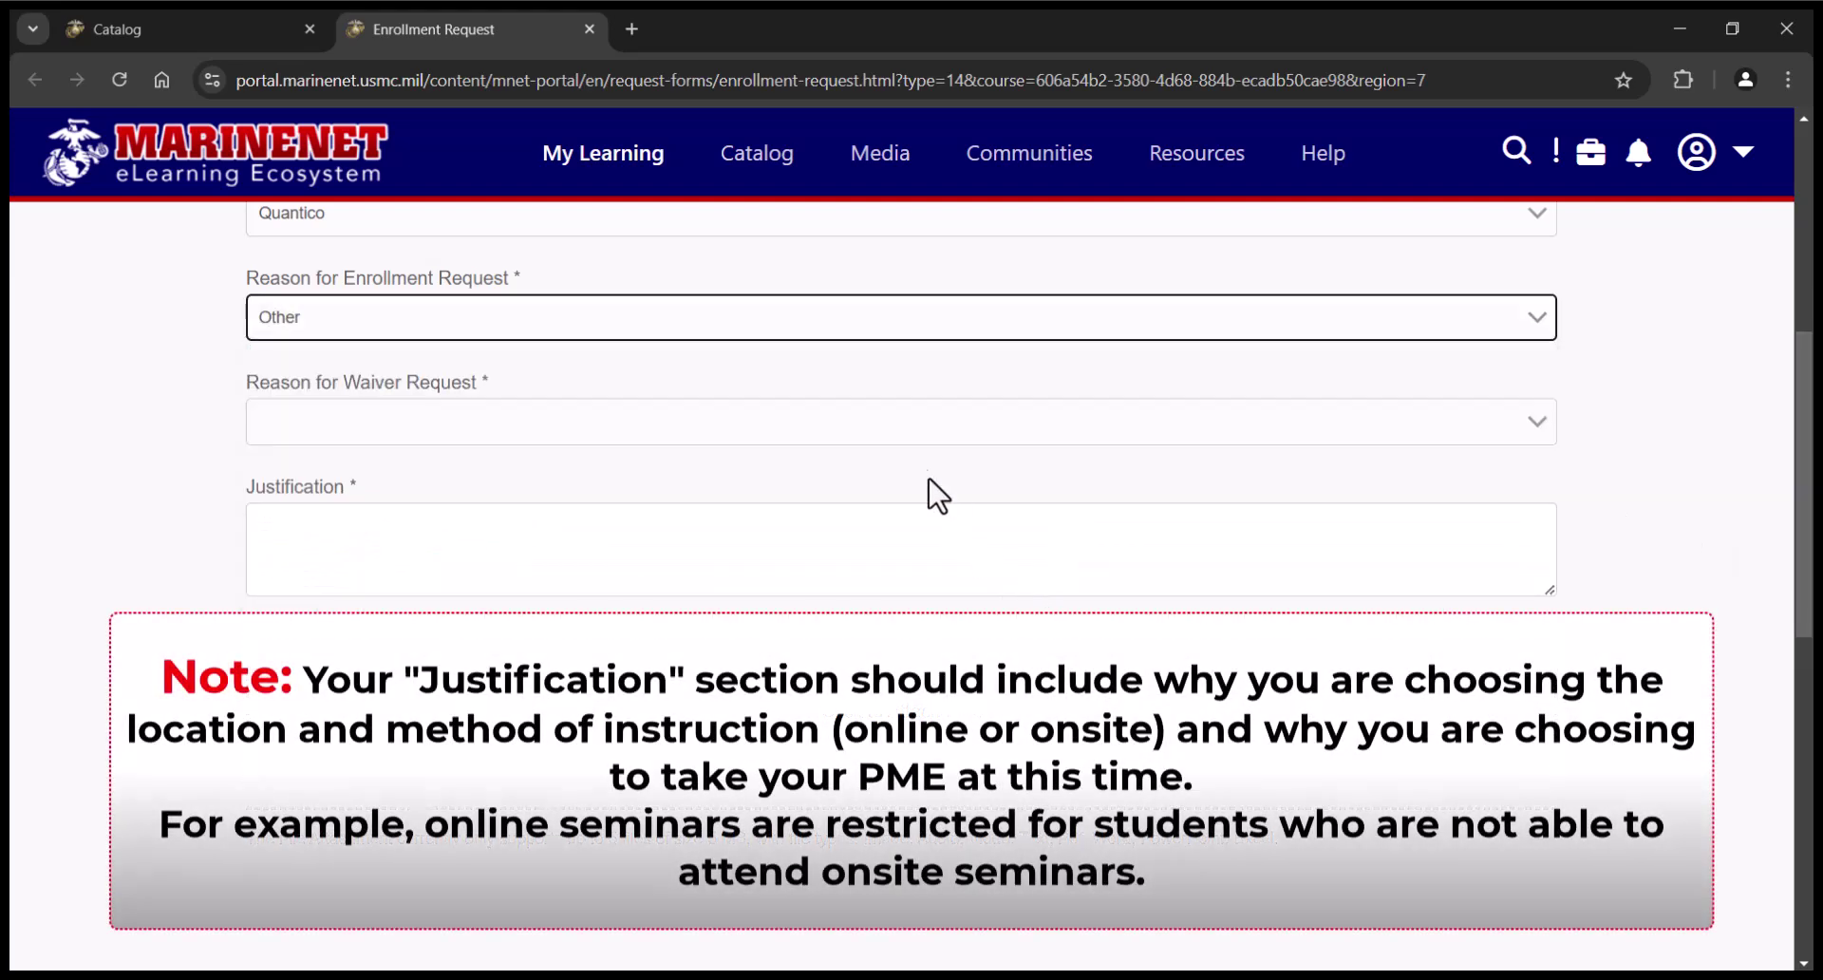
Set the reason for the waiver request to Other and enter "Justification" as the justification text.
click(896, 431)
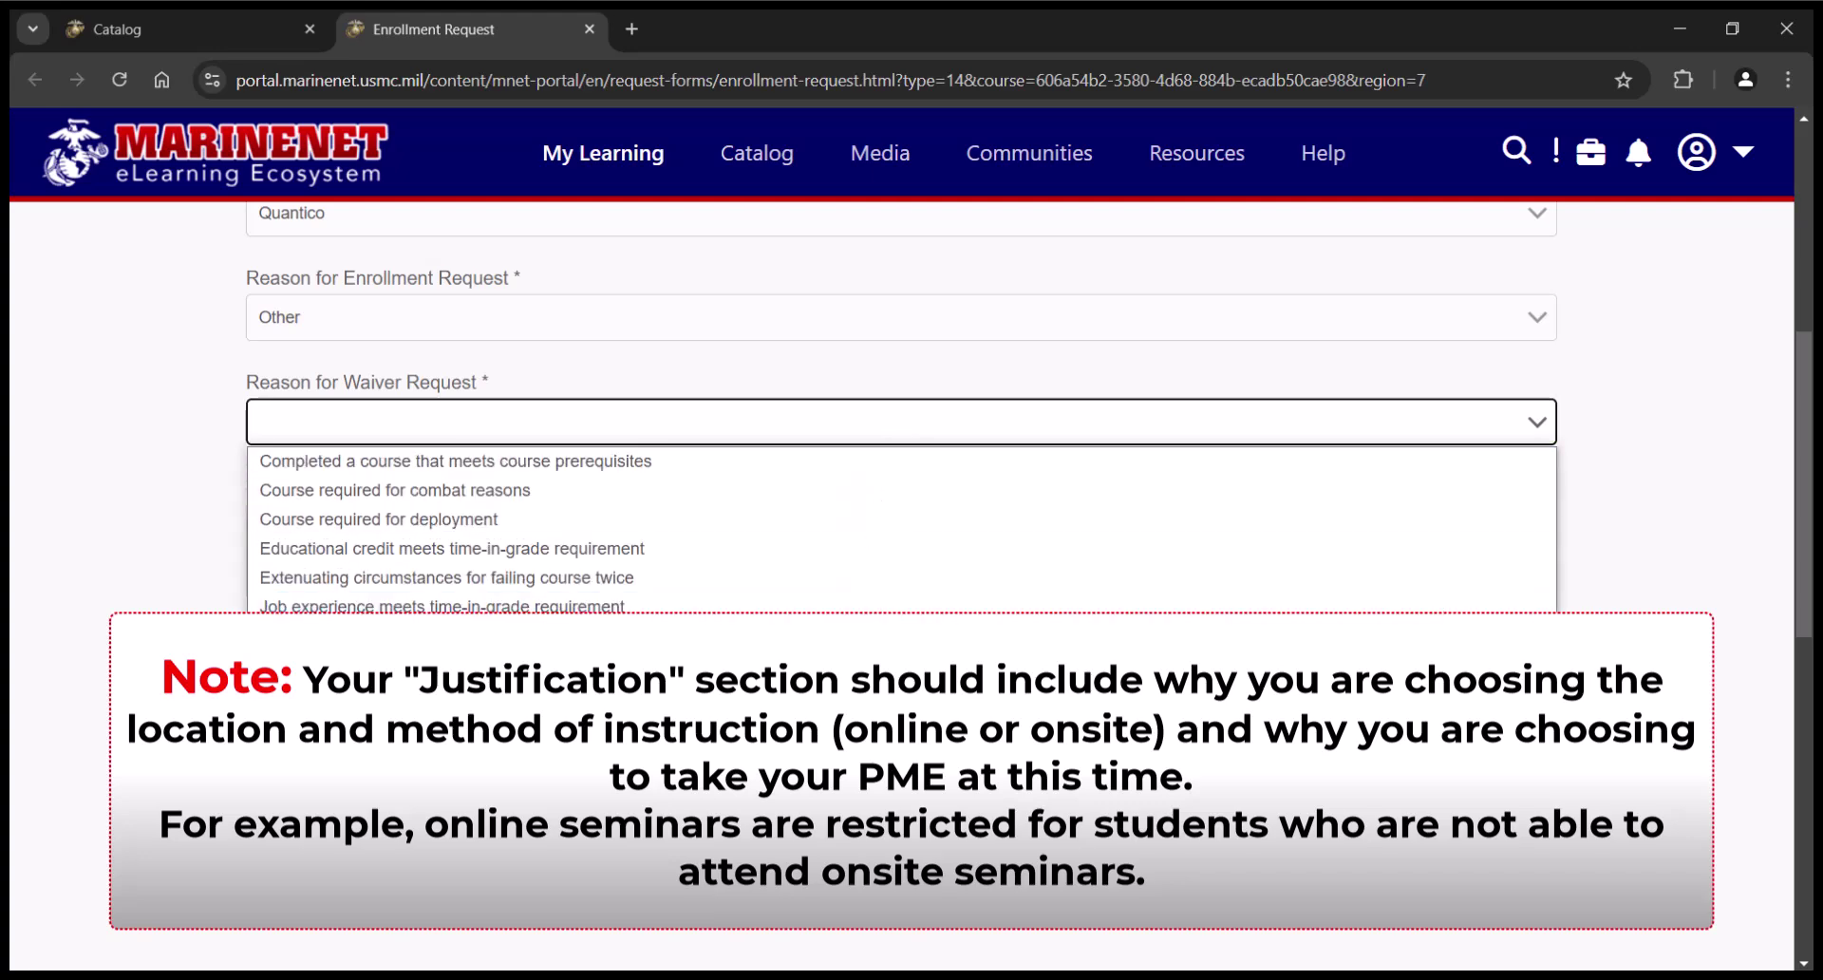
click(817, 635)
click(784, 570)
text(Justification)
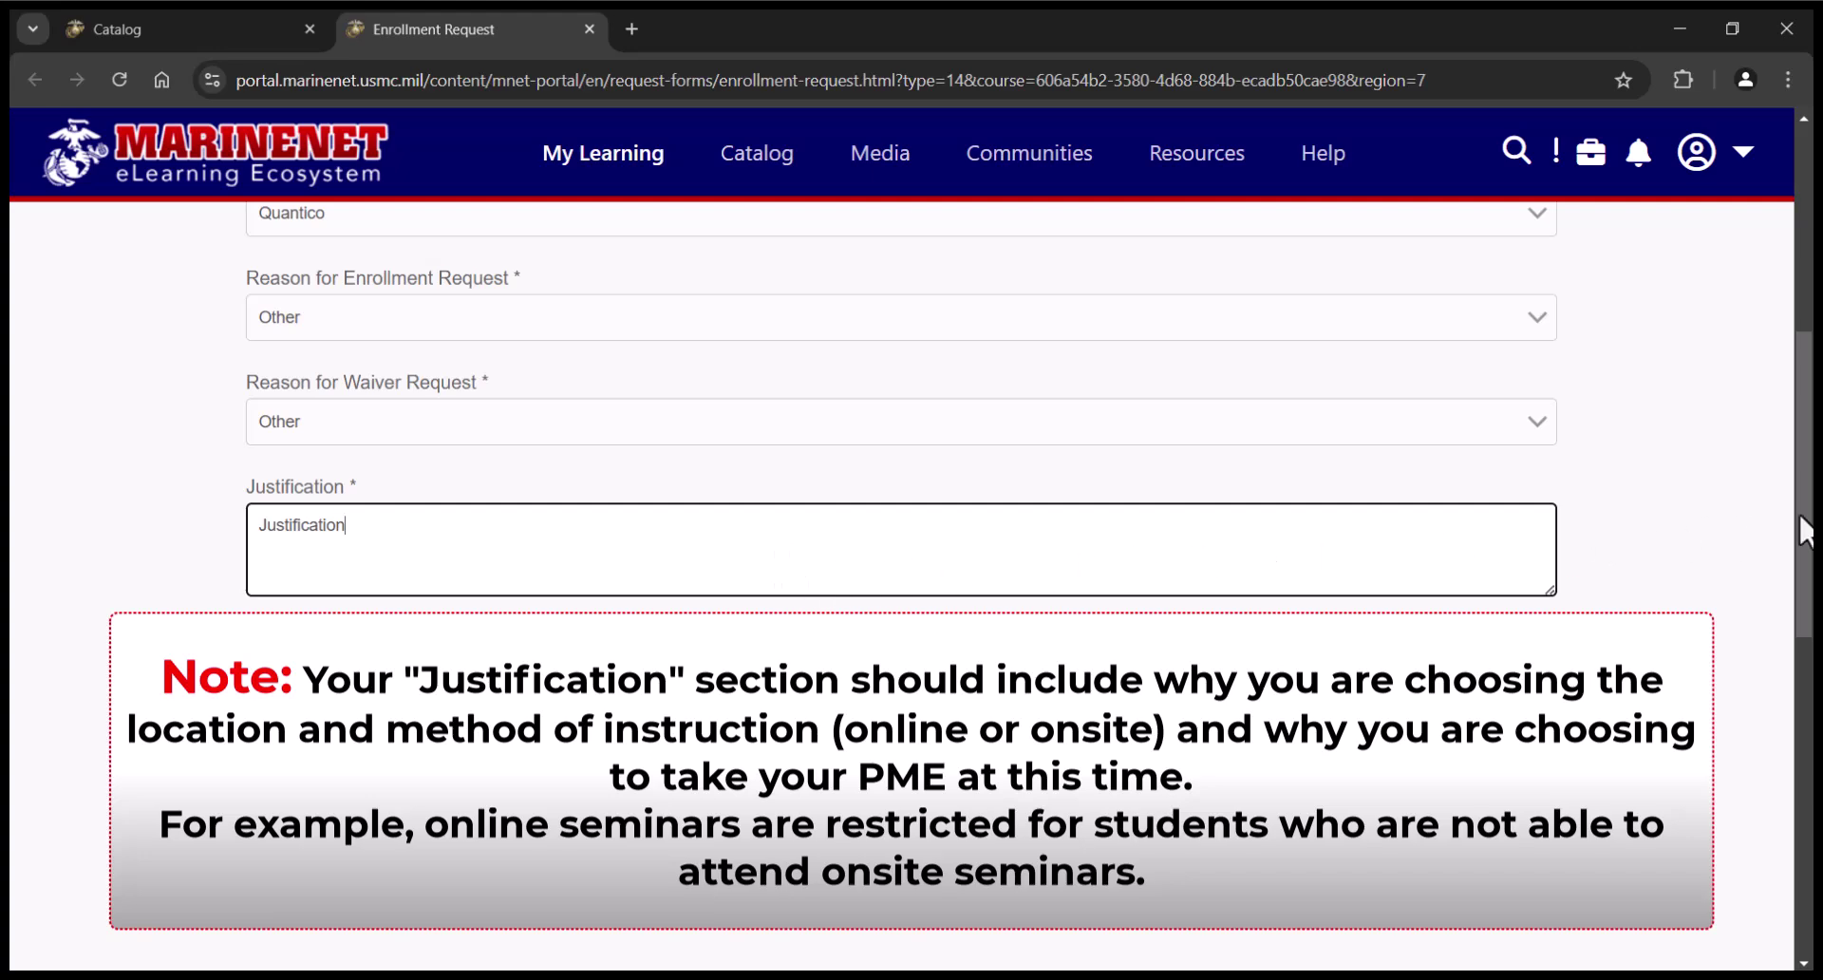
Submit the completed enrollment request form without attaching a file.
scroll(1804, 531, down, 2)
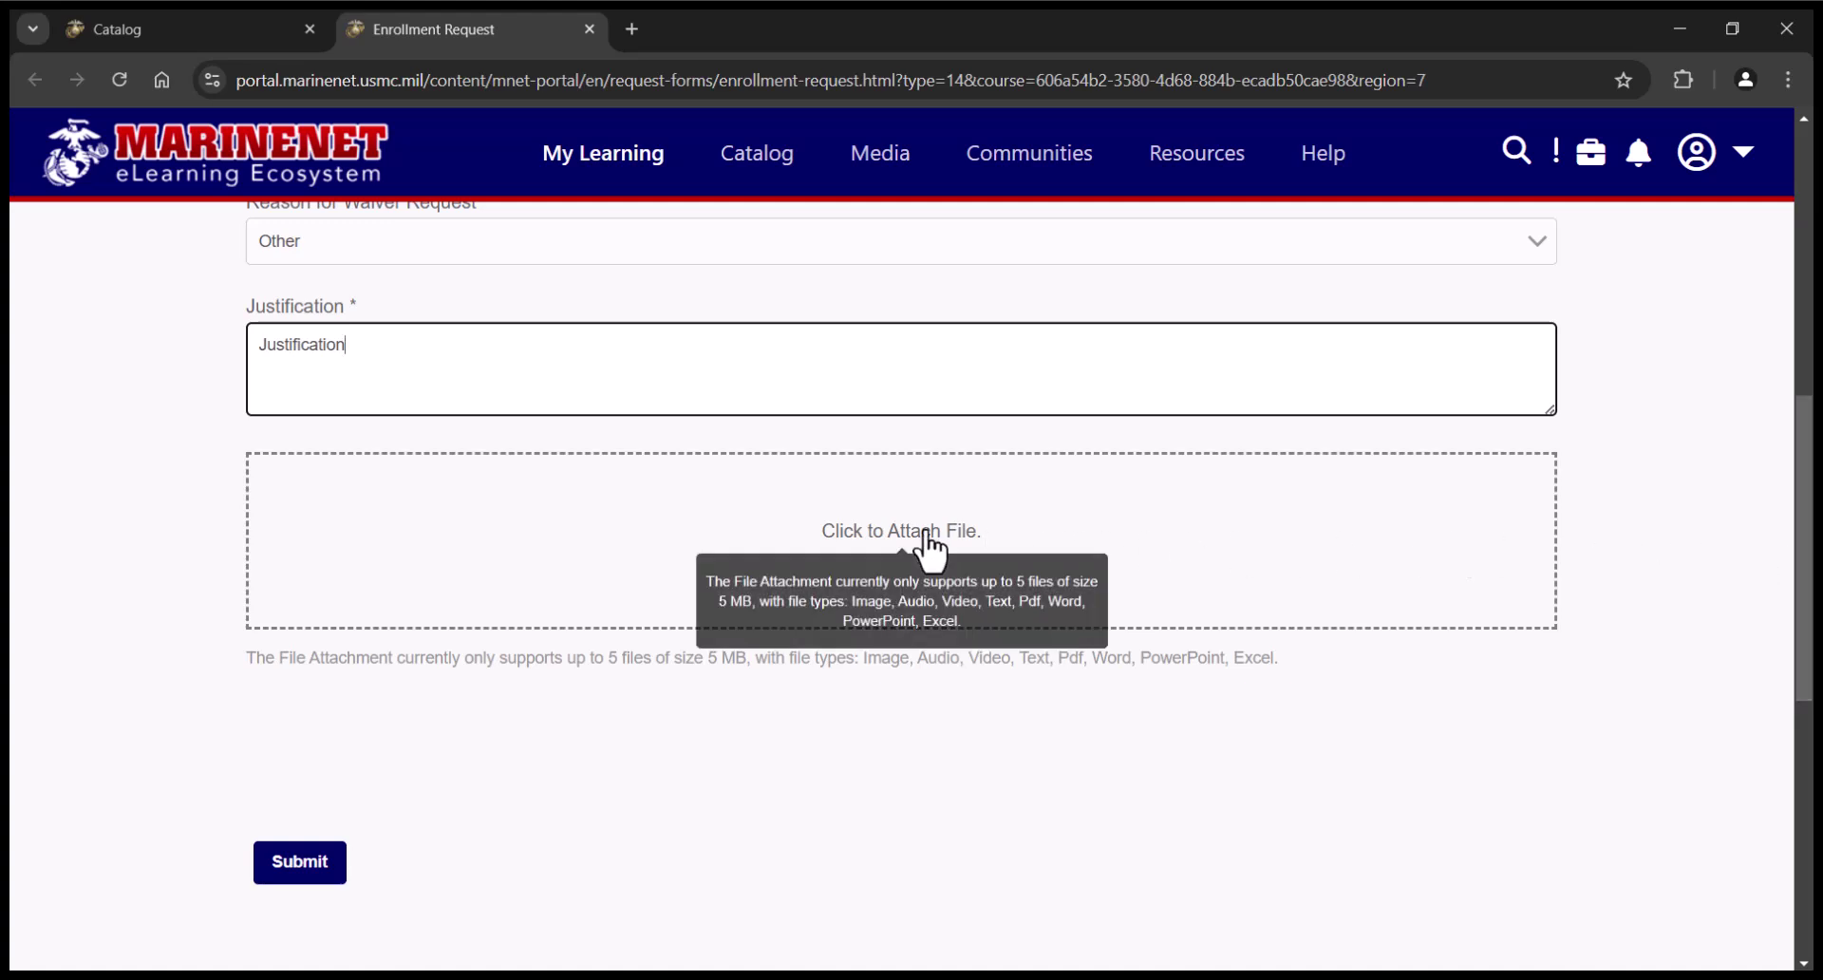
click(298, 878)
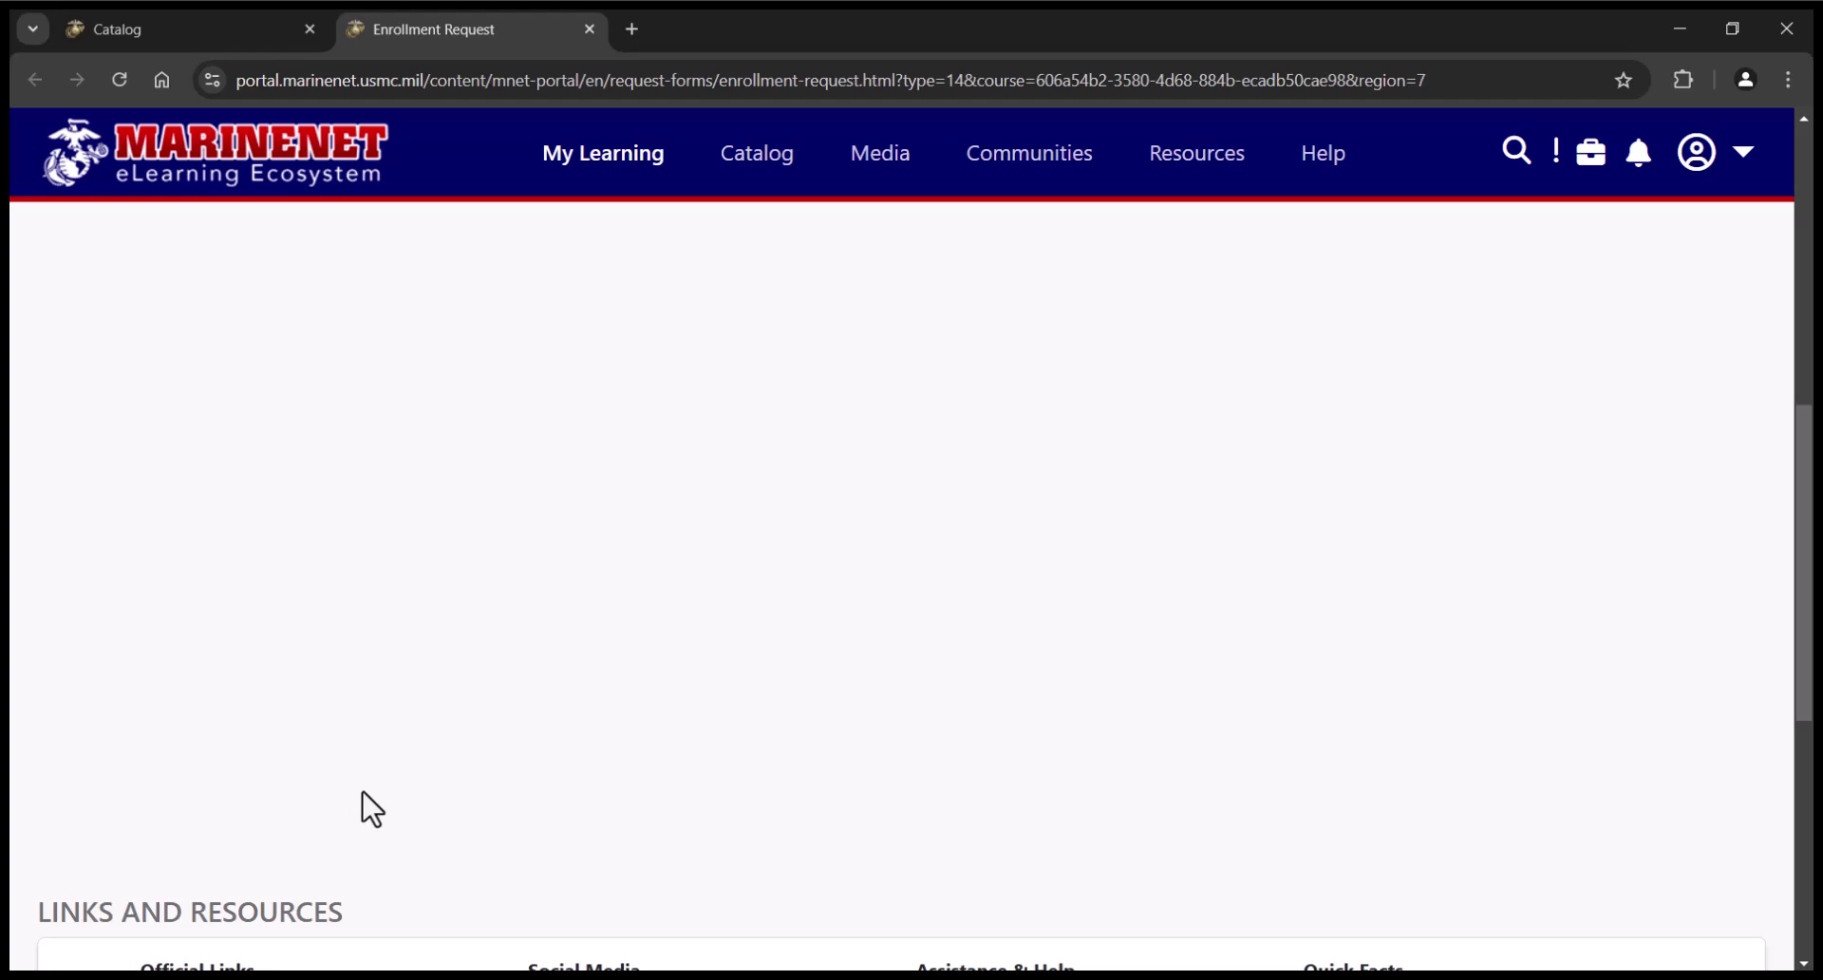
scroll(1799, 669, up, 5)
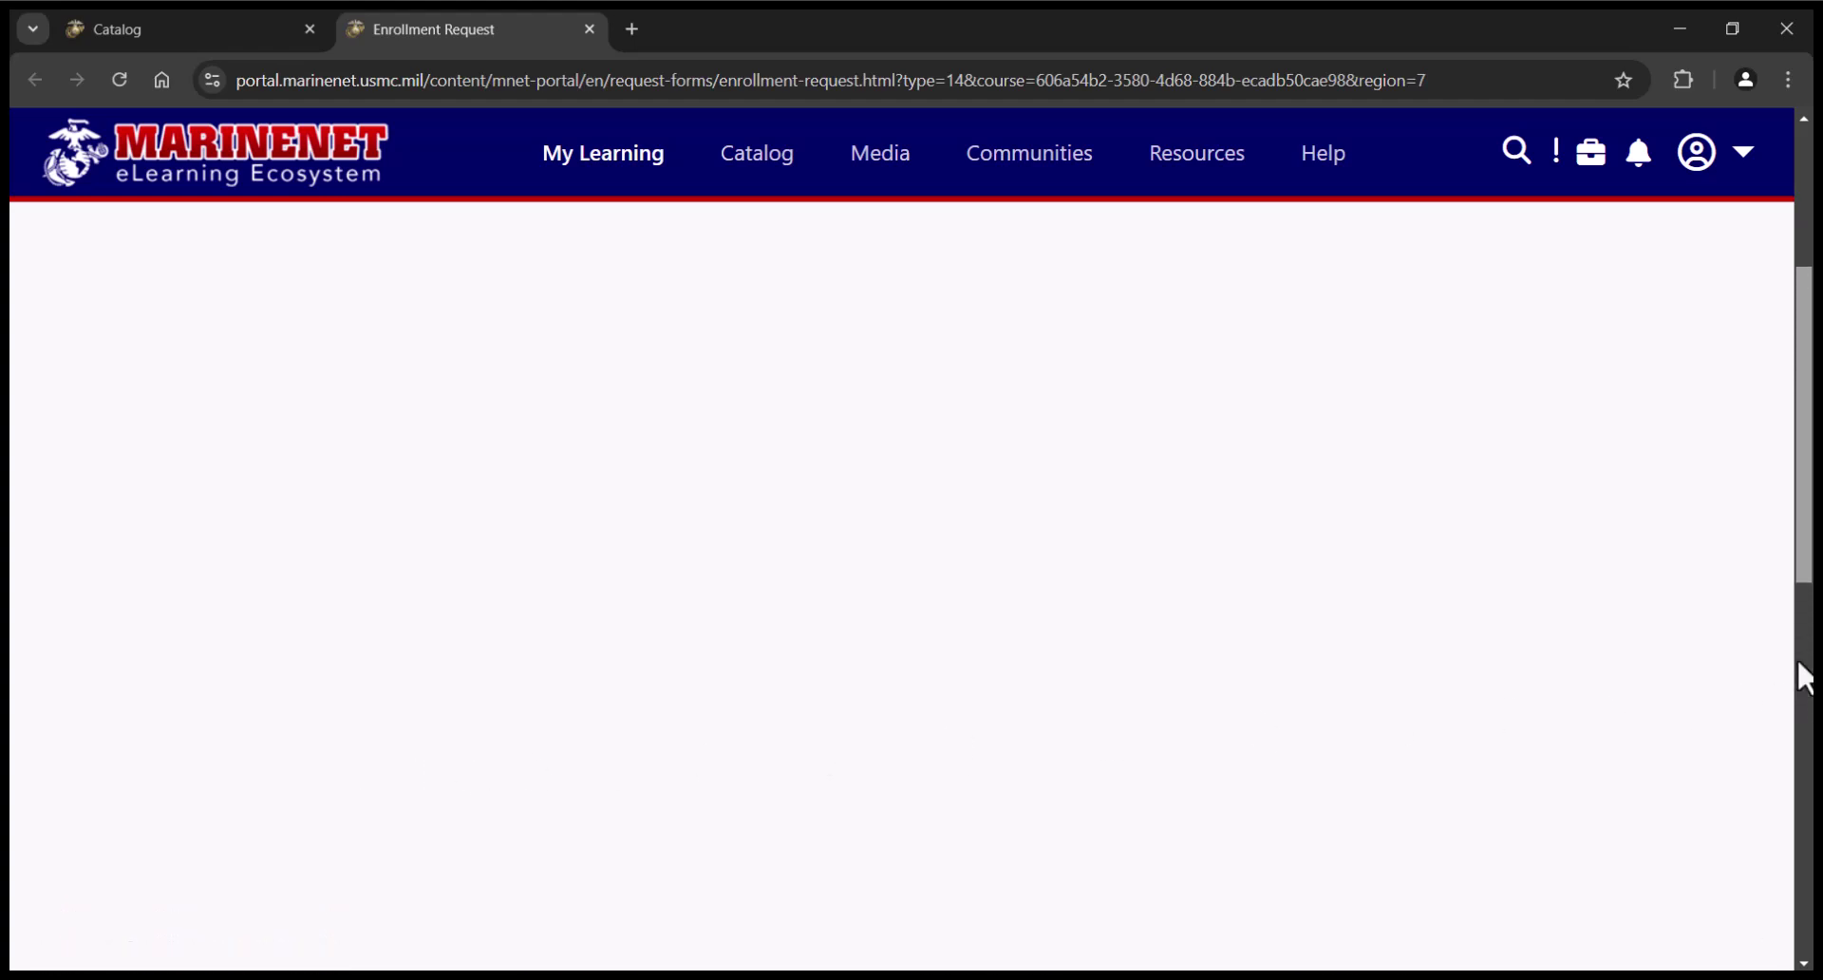
scroll(1729, 419, up, 3)
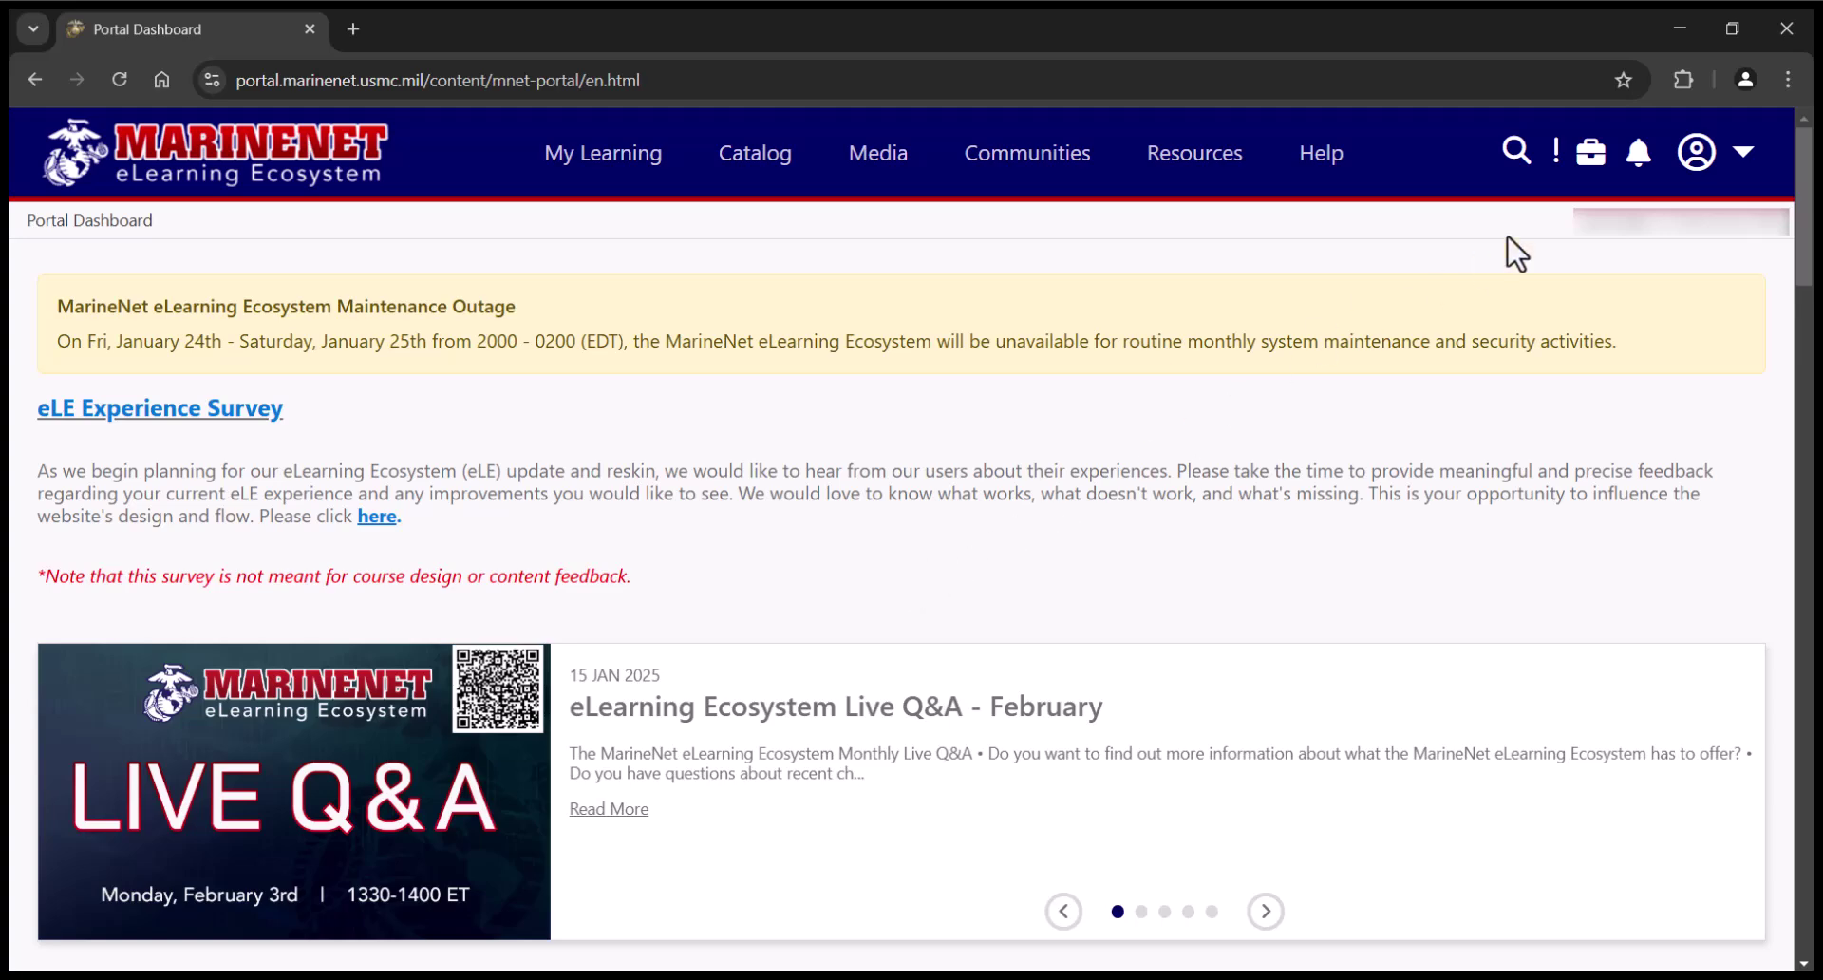
Read the full notification about the updated course enrollment request, including the reviewer's comment, and close the notice.
click(1635, 169)
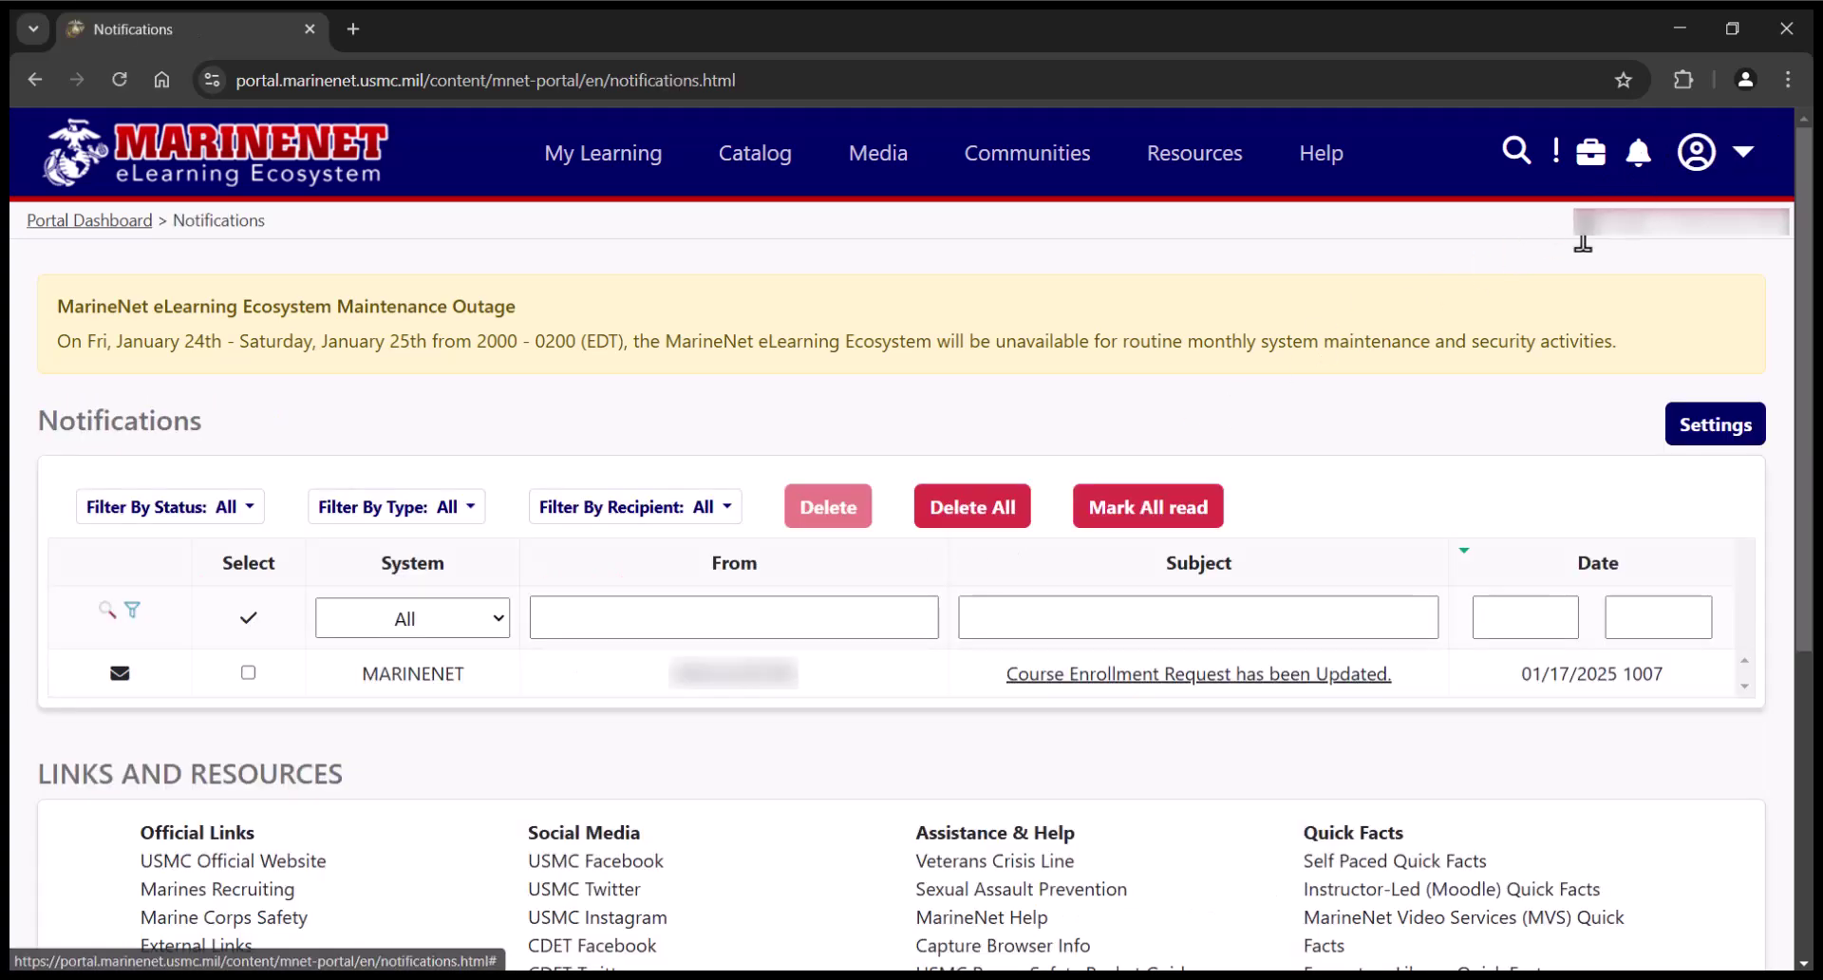
click(1263, 682)
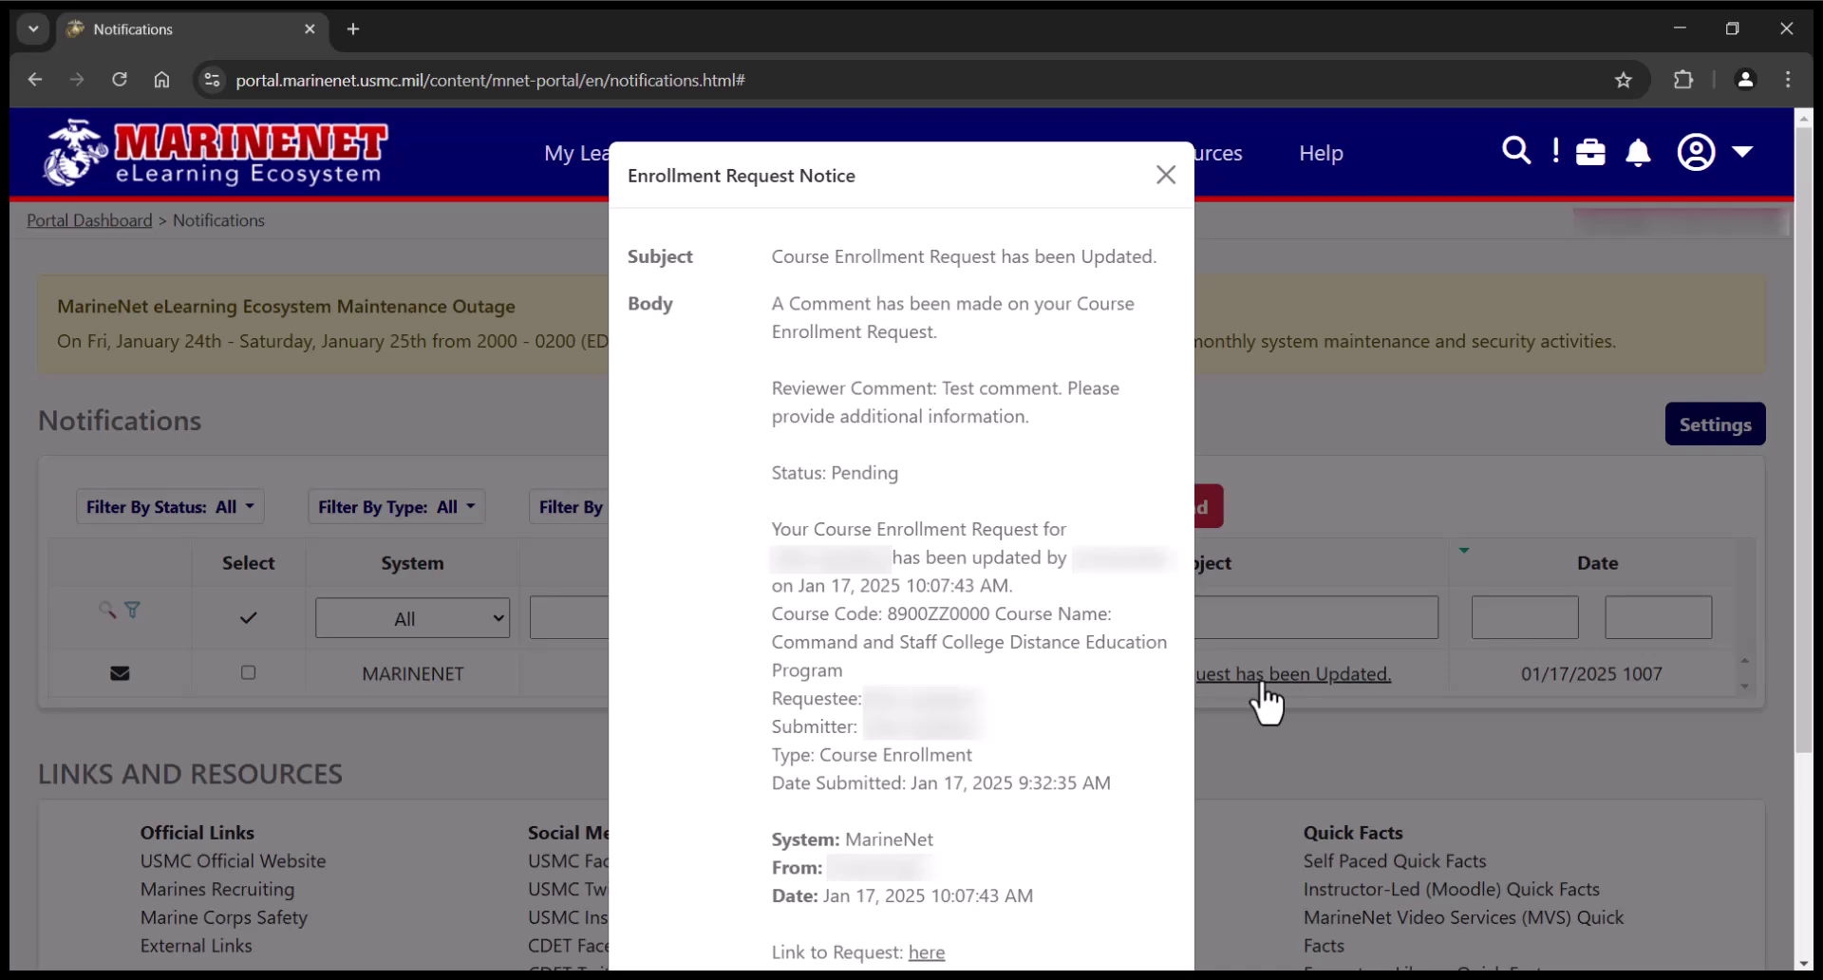
drag(1804, 455, 1769, 634)
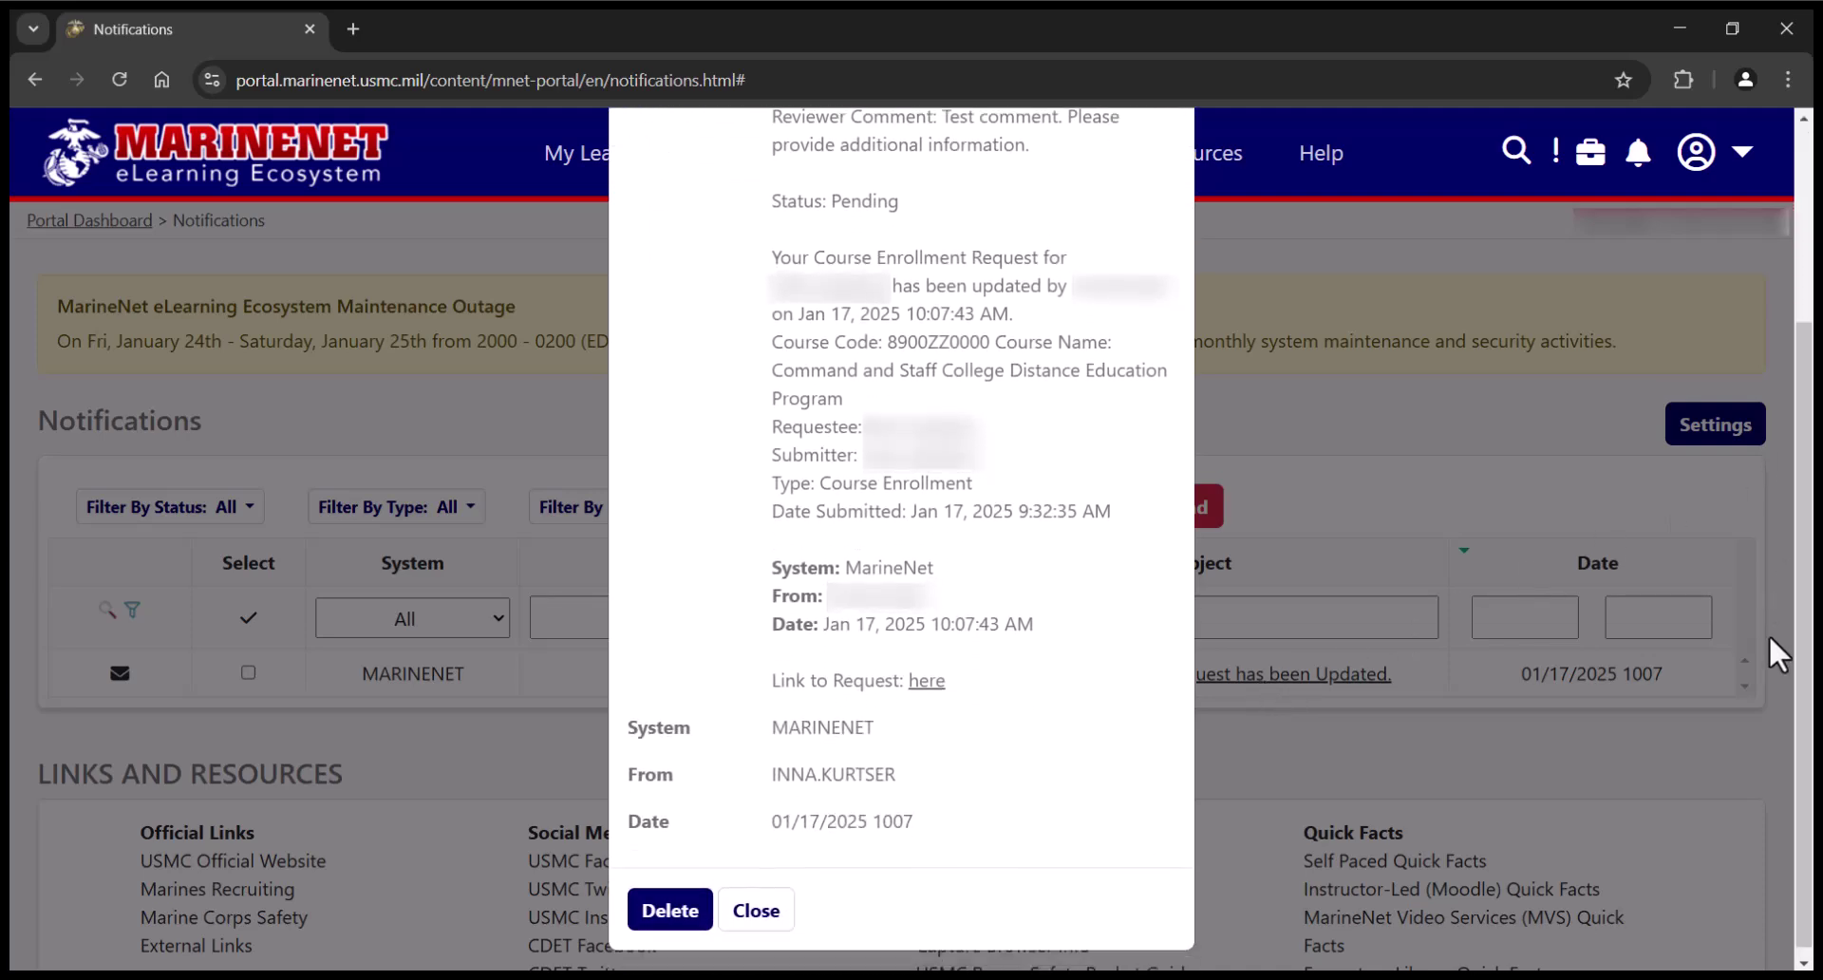
click(760, 913)
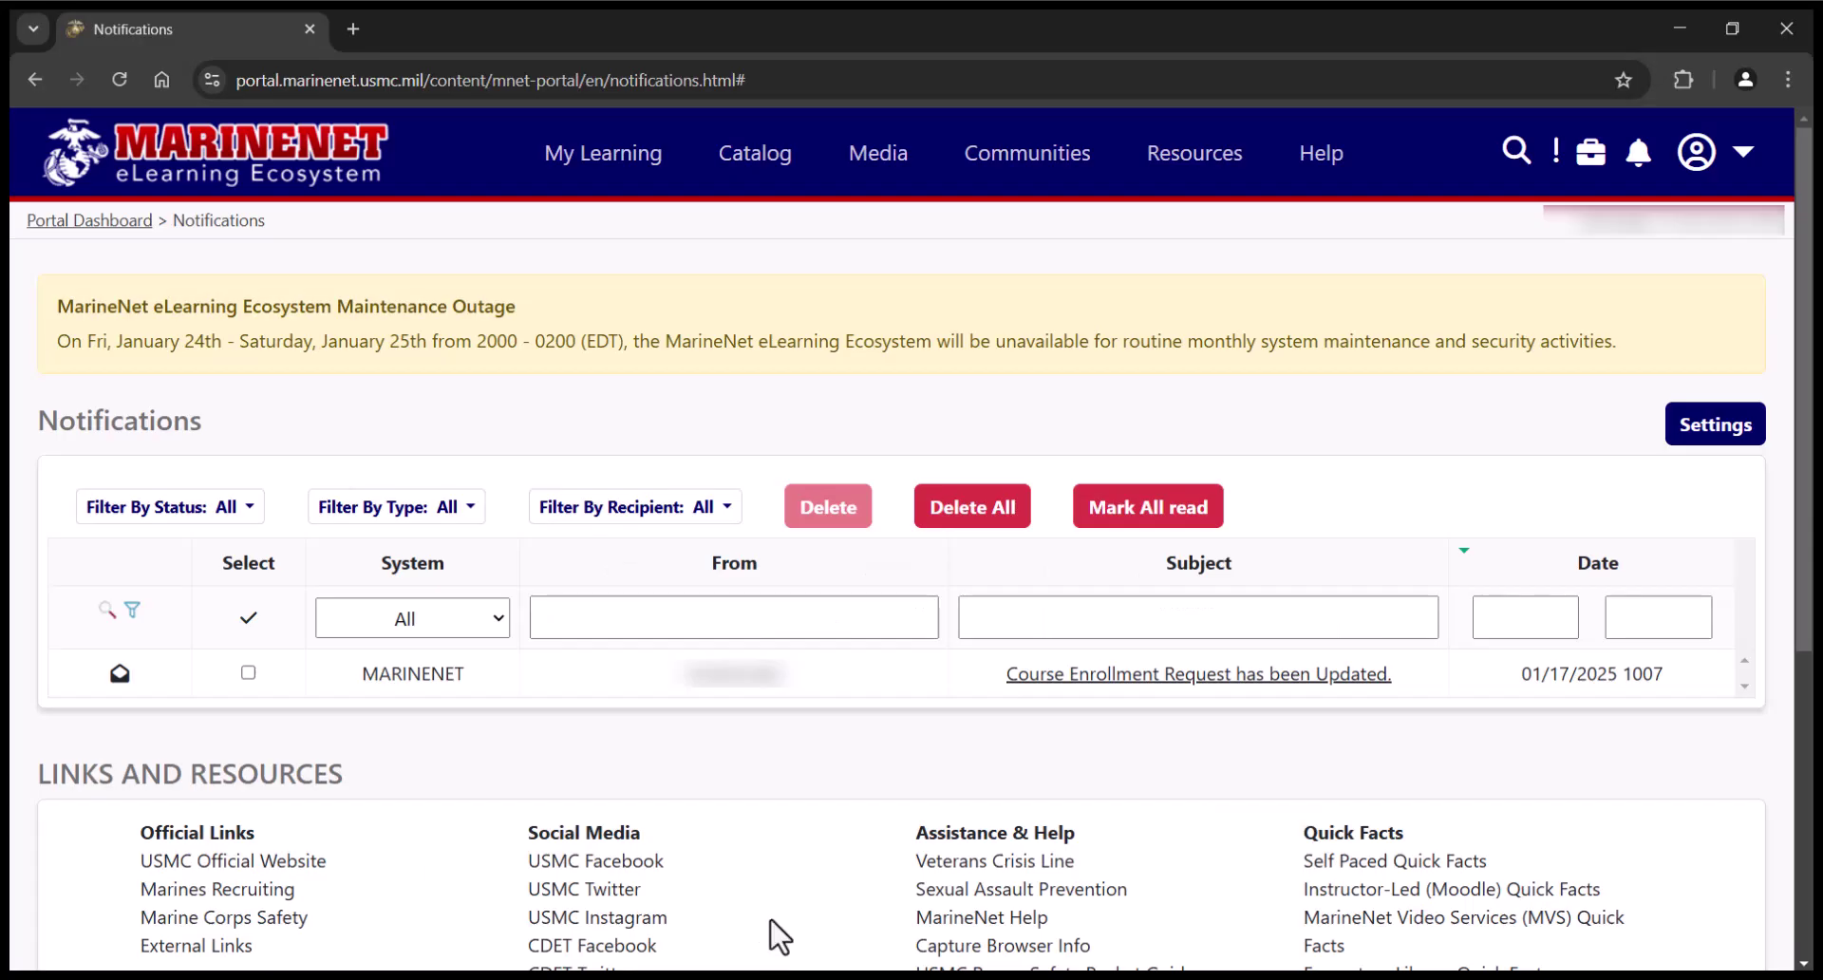
Open the submitted Course Enrollment request for course 8900ZZ0000 from the personal forms and requests.
click(578, 155)
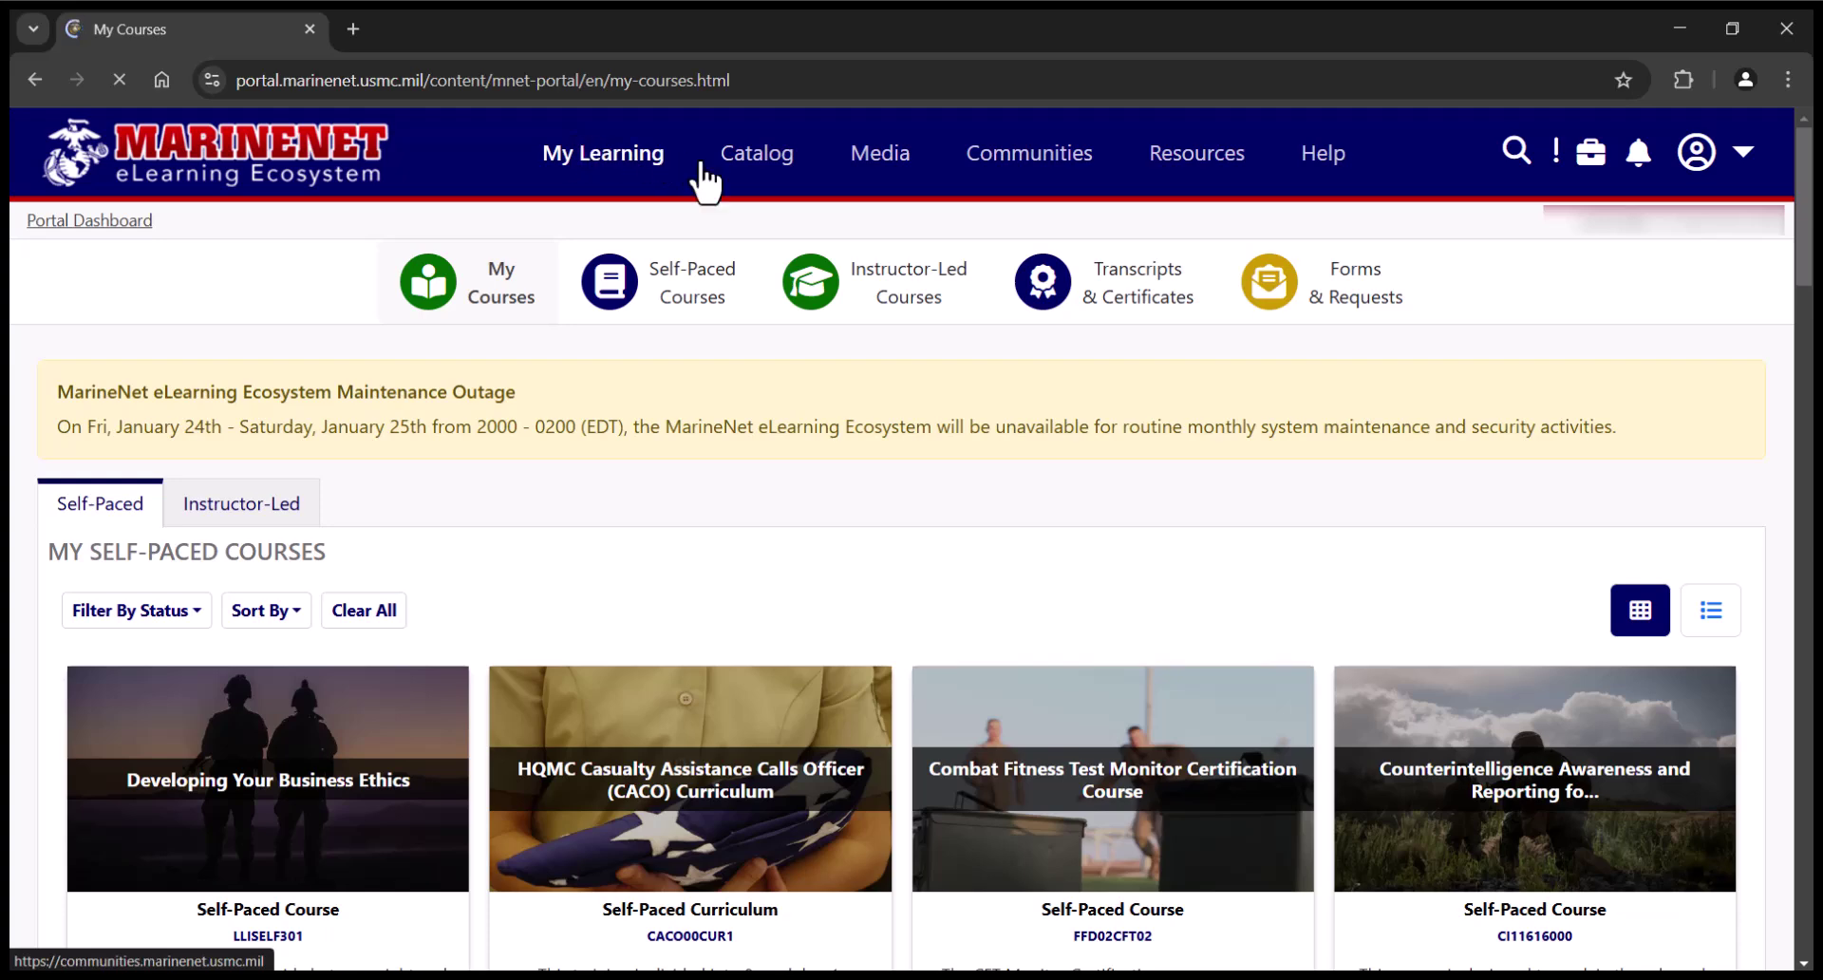
click(1316, 300)
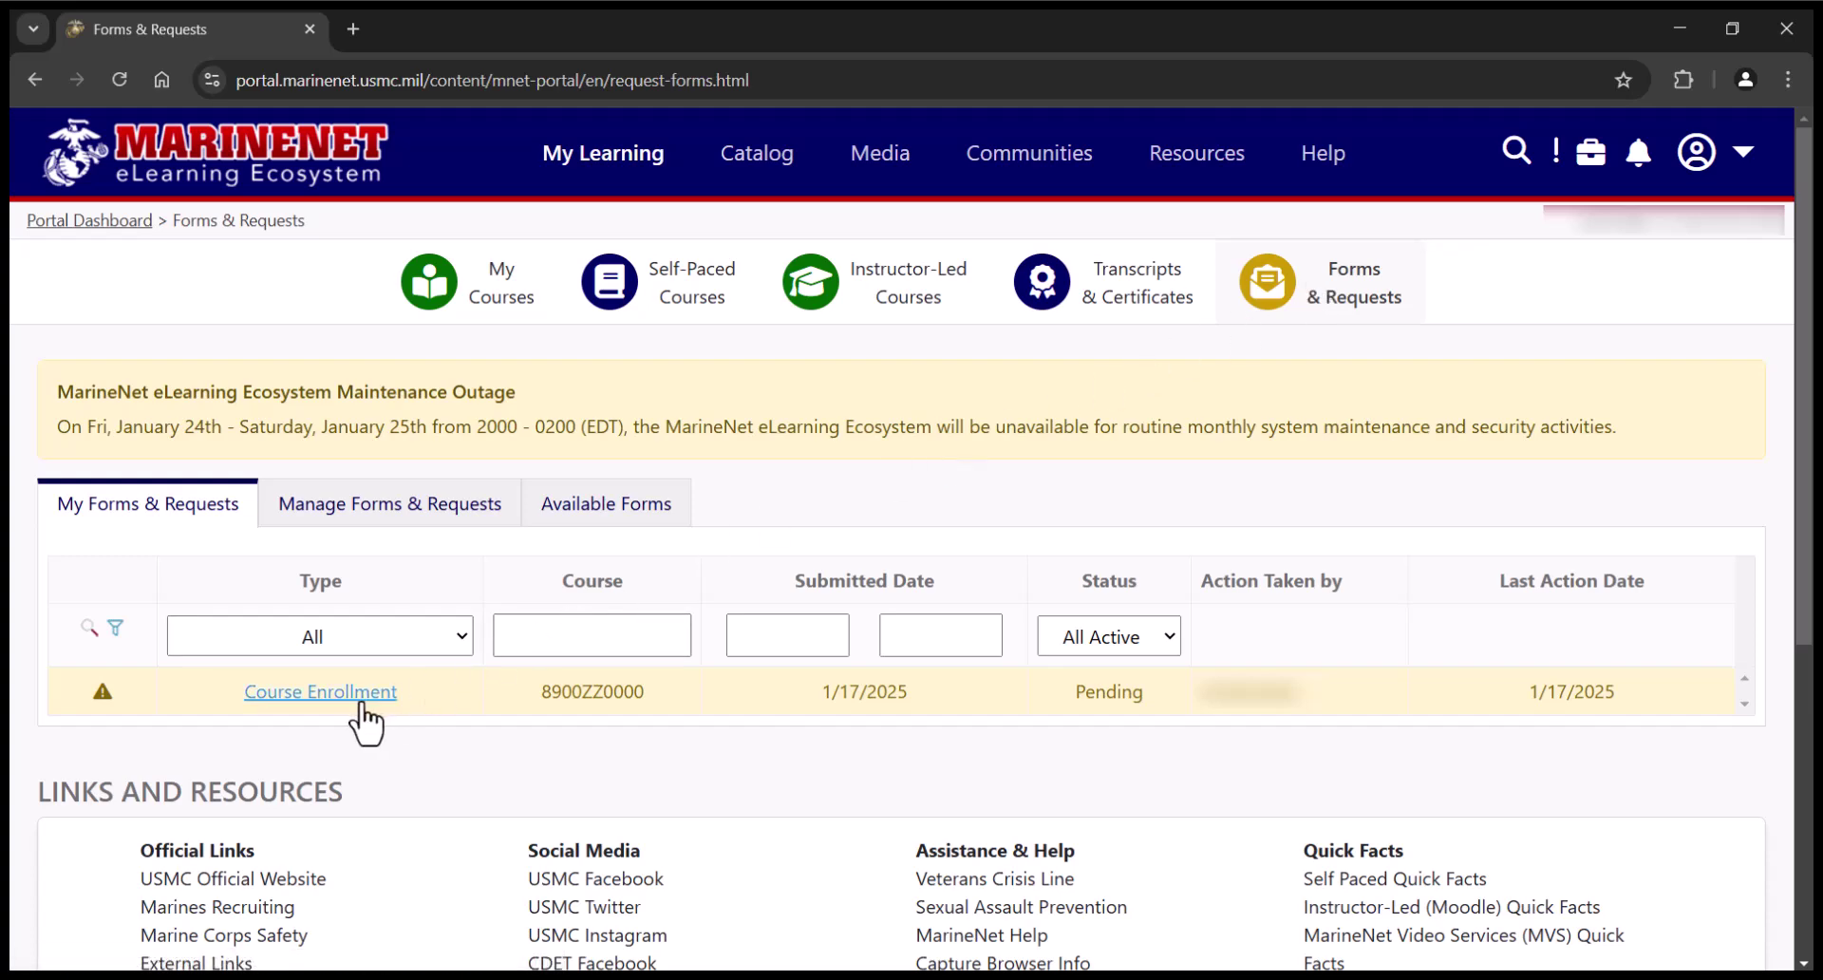
click(320, 691)
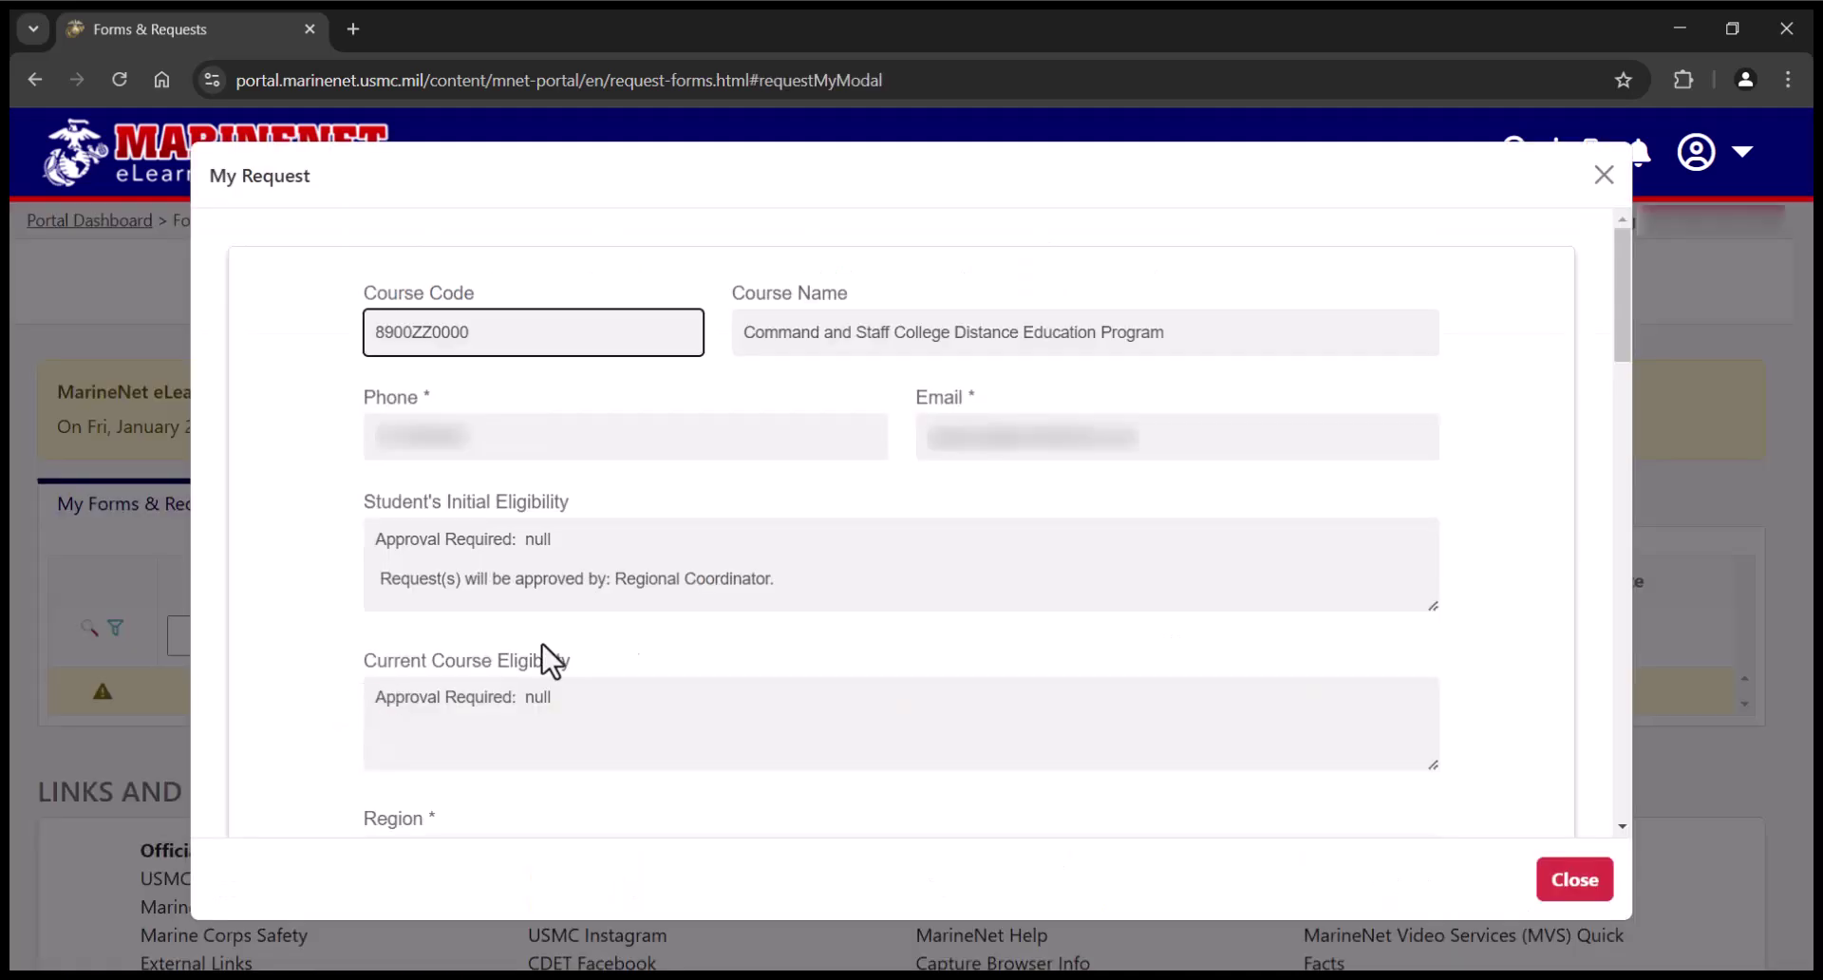
Expand the request comments at the end of the enrollment request and bring the reviewer's comments and the comment field into view.
drag(1617, 298, 1688, 746)
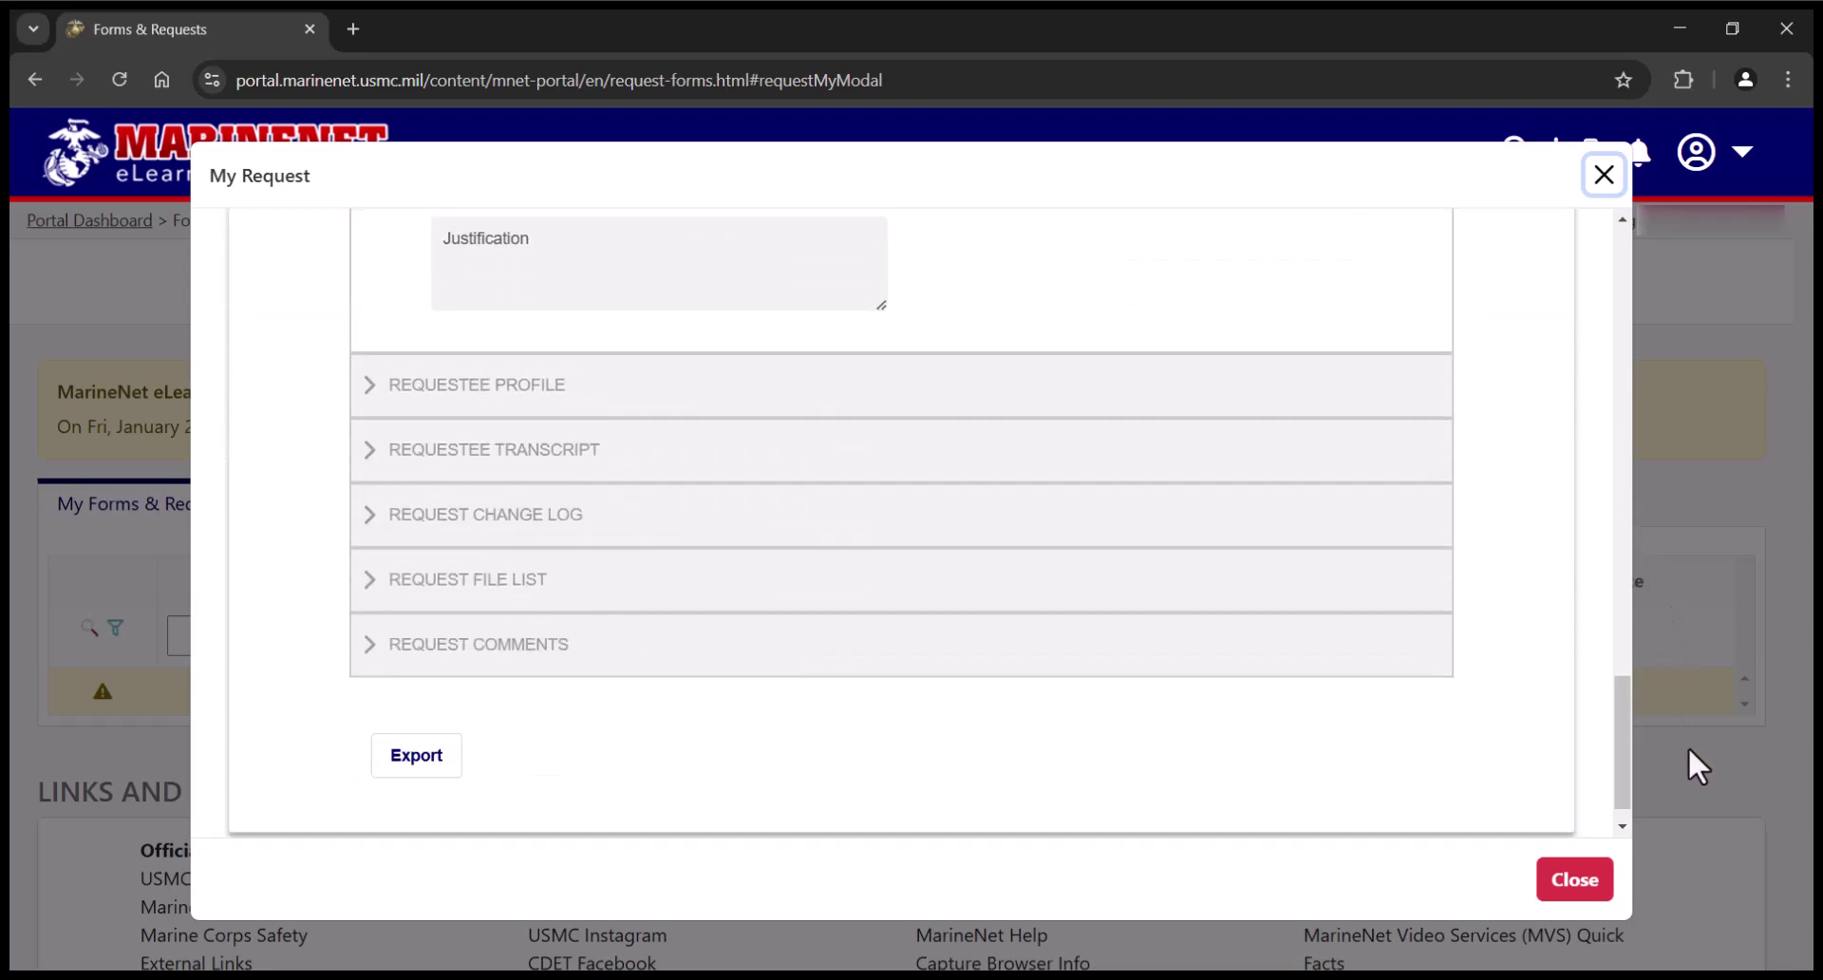
click(591, 655)
scroll(1625, 721, up, 3)
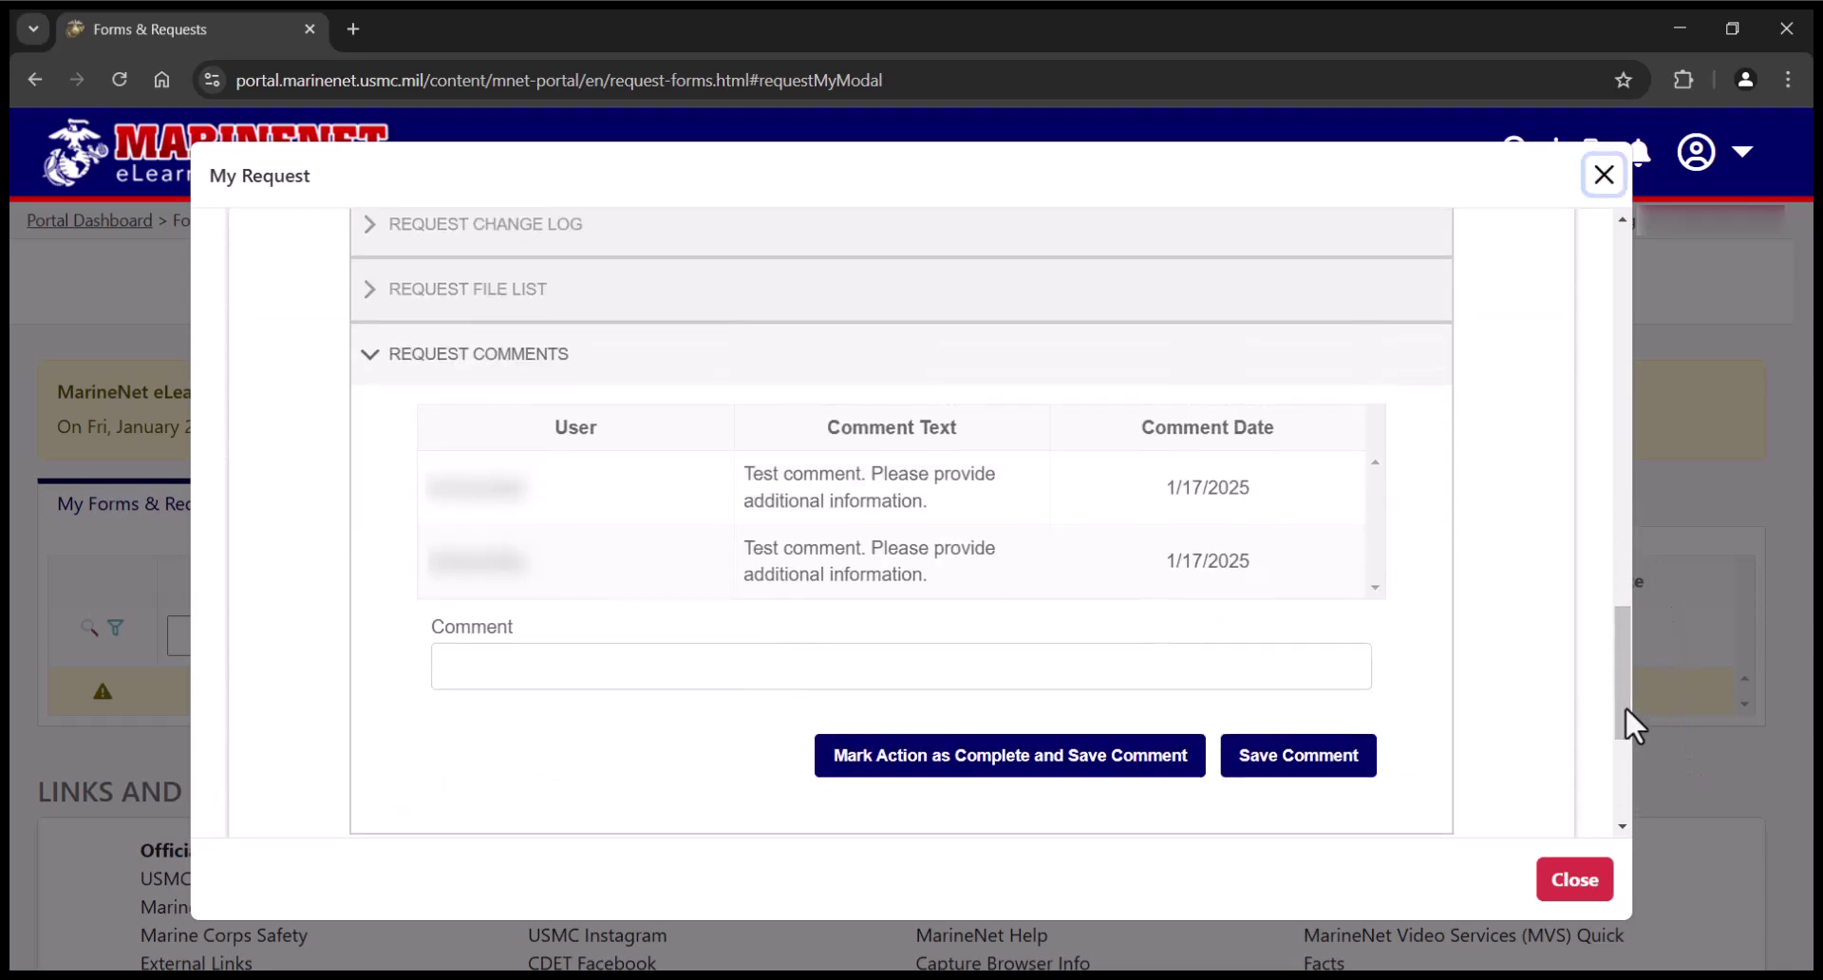